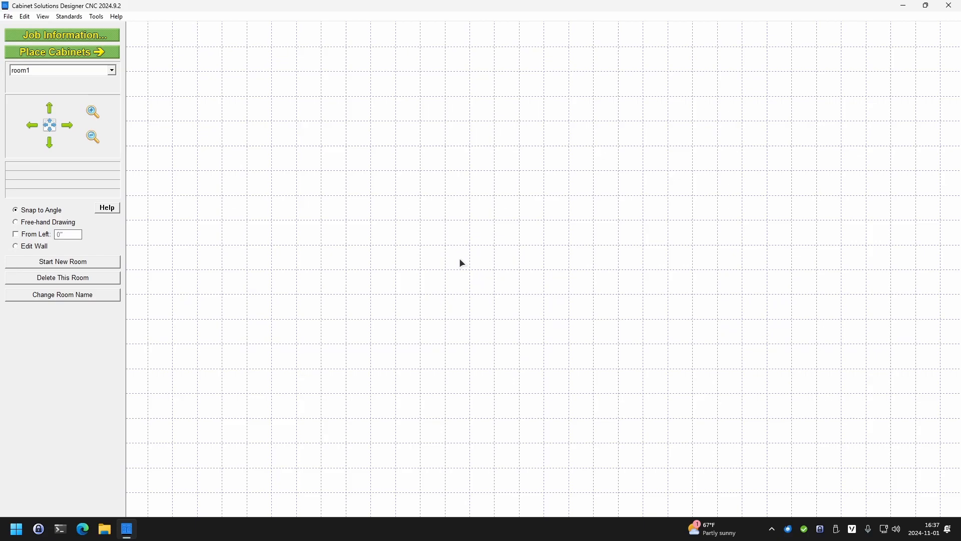
Look at the job standards and close them without applying any changes
{"action": "left_click", "coordinate": [68, 17]}
{"action": "left_click", "coordinate": [67, 28]}
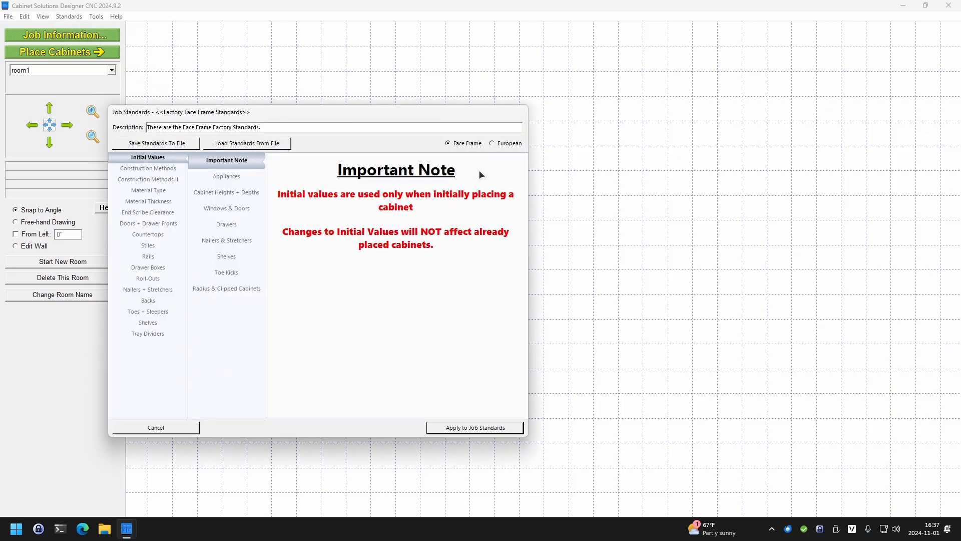
{"action": "left_click", "coordinate": [173, 429]}
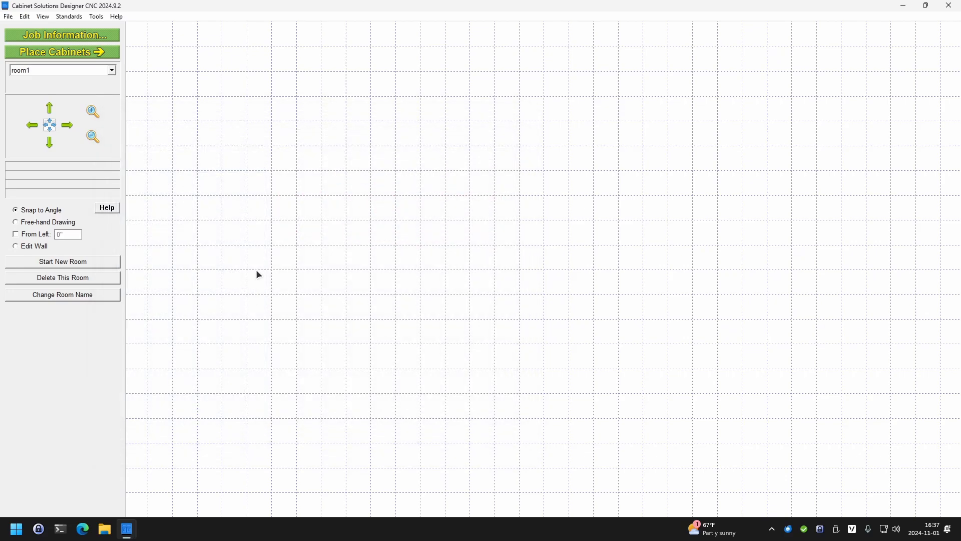
Draw a horizontal wall in room1 and set its length to 100"
{"action": "left_click_drag", "start_coordinate": [252, 197], "coordinate": [413, 197]}
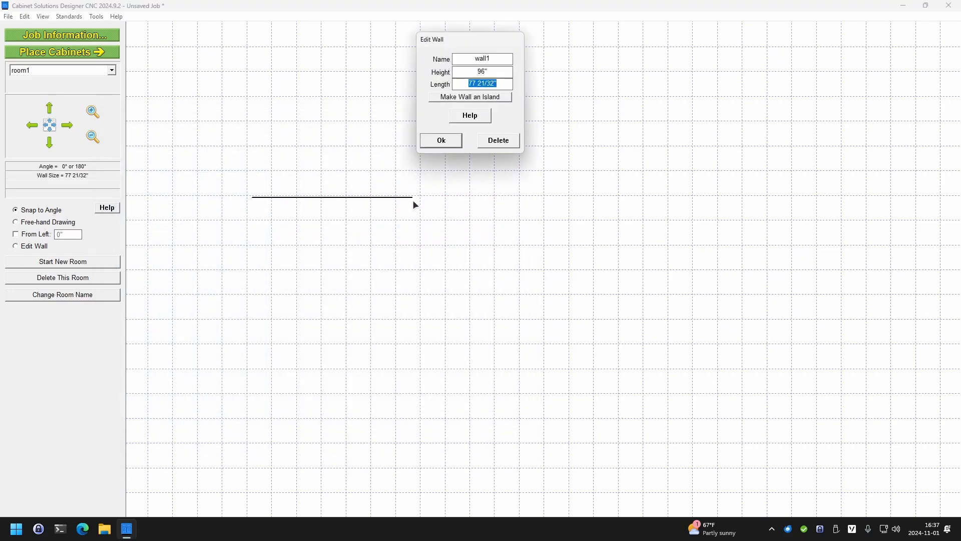
{"action": "type", "text": "100"}
{"action": "key", "text": "Return"}
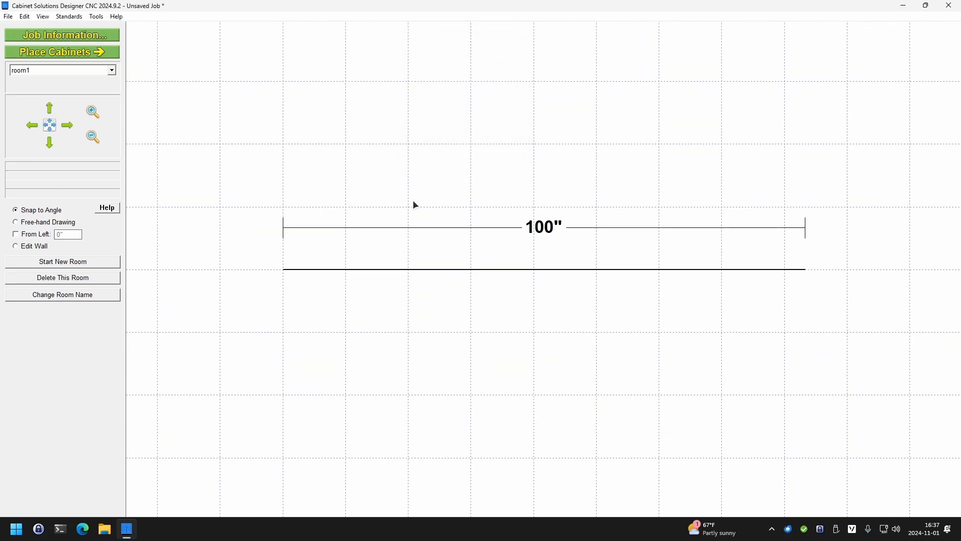
Place a base cabinet 24" wide on the wall, 4" from the wall's left end
{"action": "left_click", "coordinate": [88, 53]}
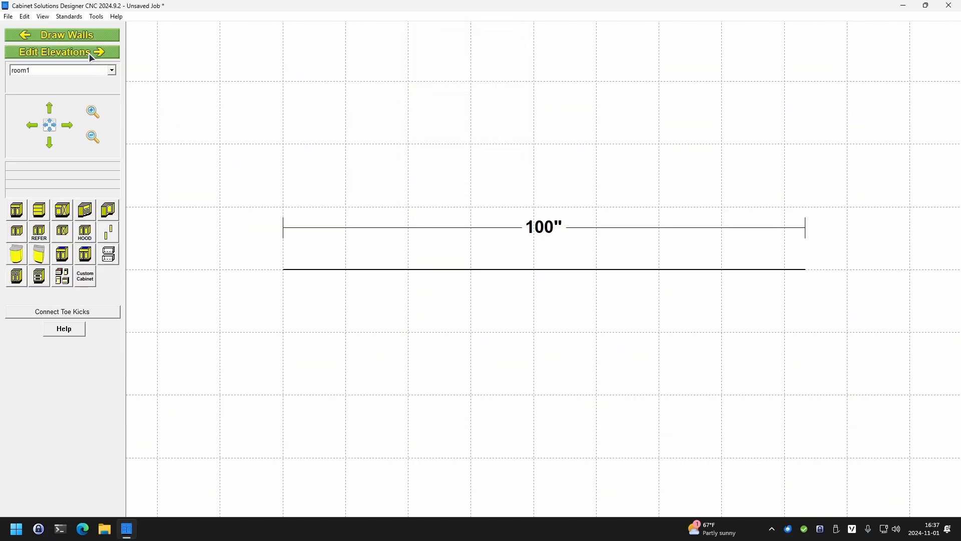
{"action": "left_click", "coordinate": [17, 213]}
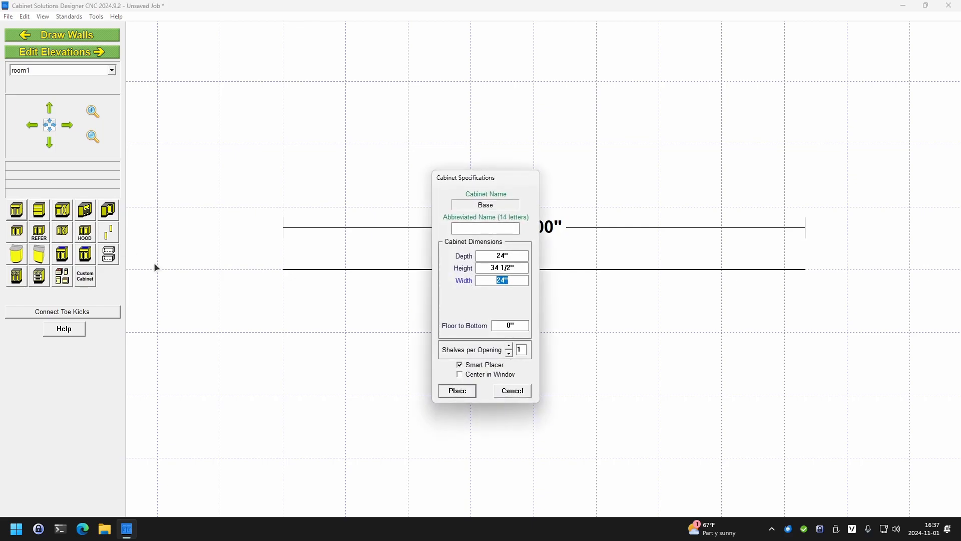
{"action": "left_click", "coordinate": [446, 390]}
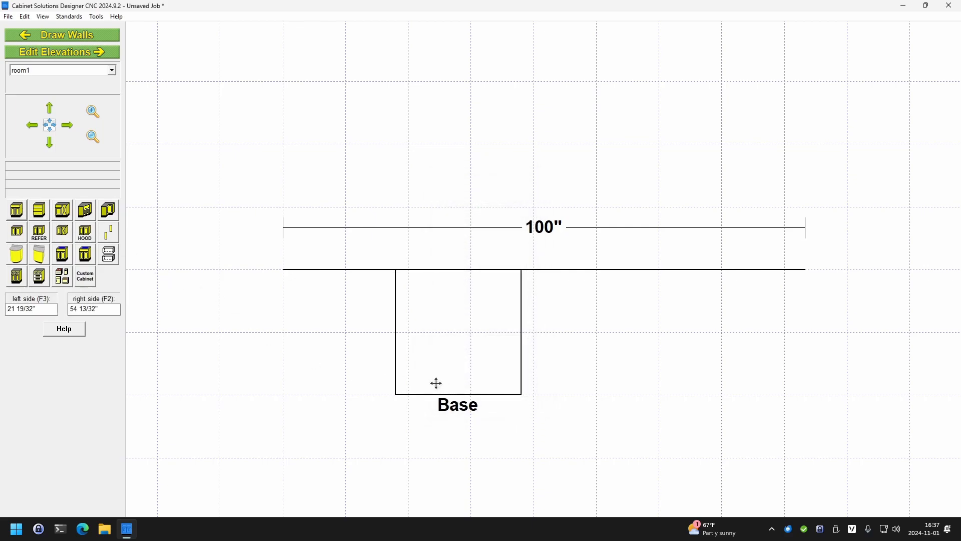
{"action": "left_click", "coordinate": [340, 344]}
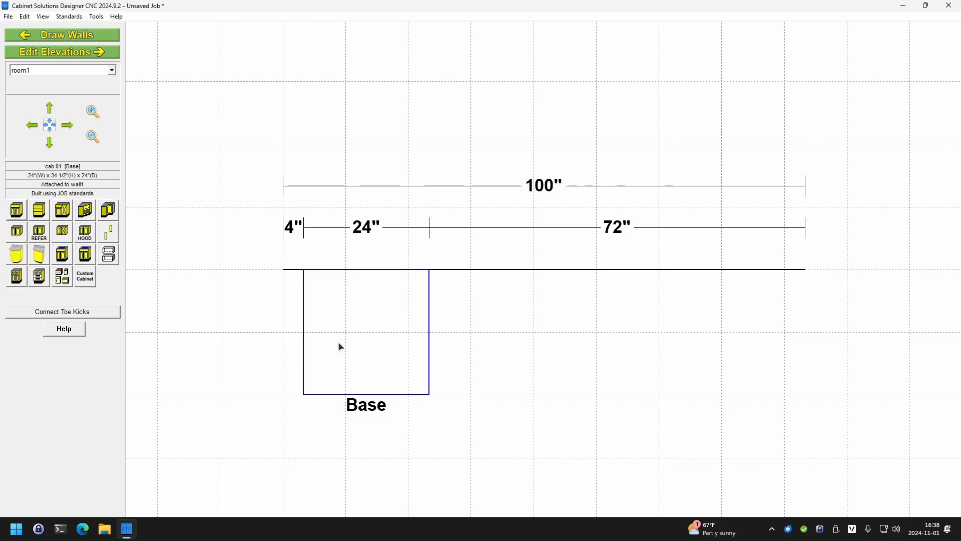
Customize the base cabinet from the wall elevation and remove the countertop in its cabinet standards
{"action": "left_click", "coordinate": [98, 52]}
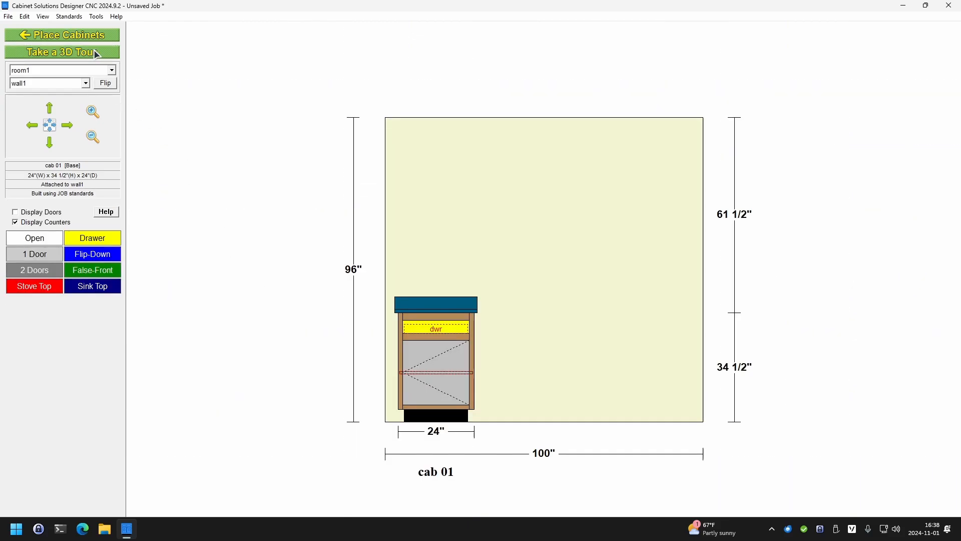
{"action": "double_click", "coordinate": [442, 339]}
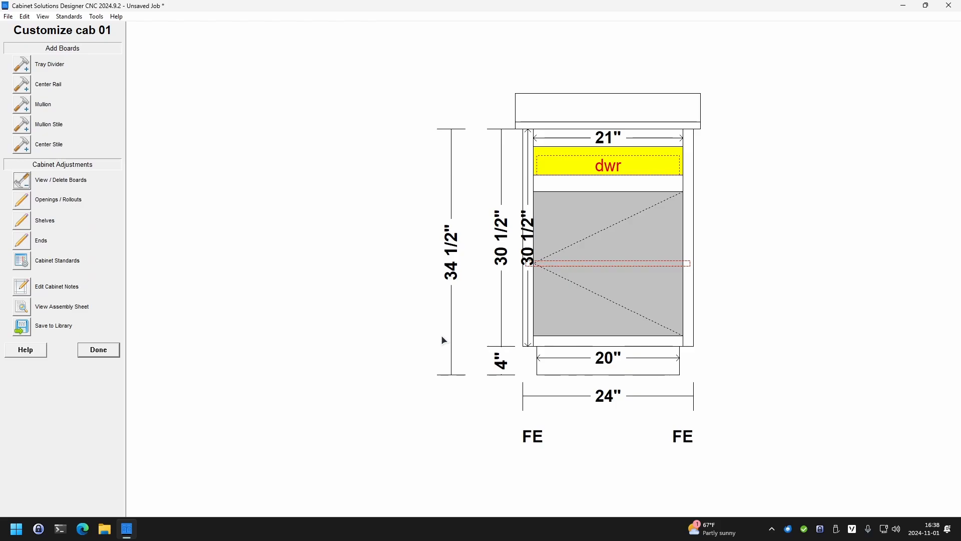
{"action": "left_click", "coordinate": [22, 261]}
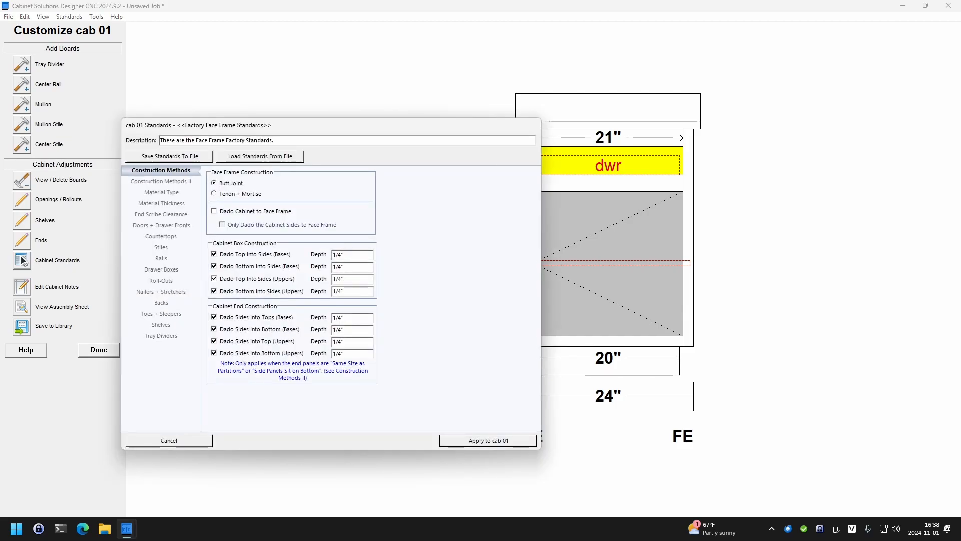
{"action": "left_click", "coordinate": [153, 237]}
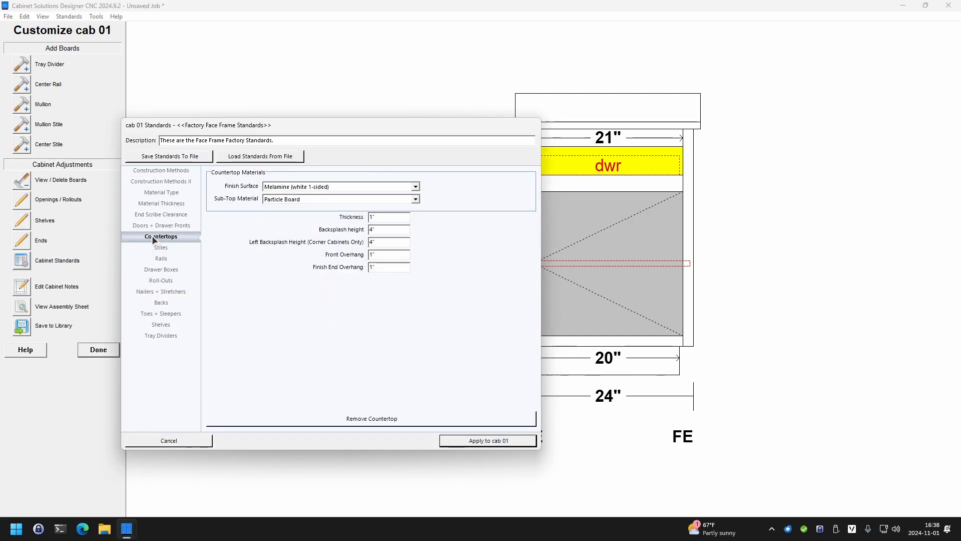
{"action": "left_click", "coordinate": [284, 423]}
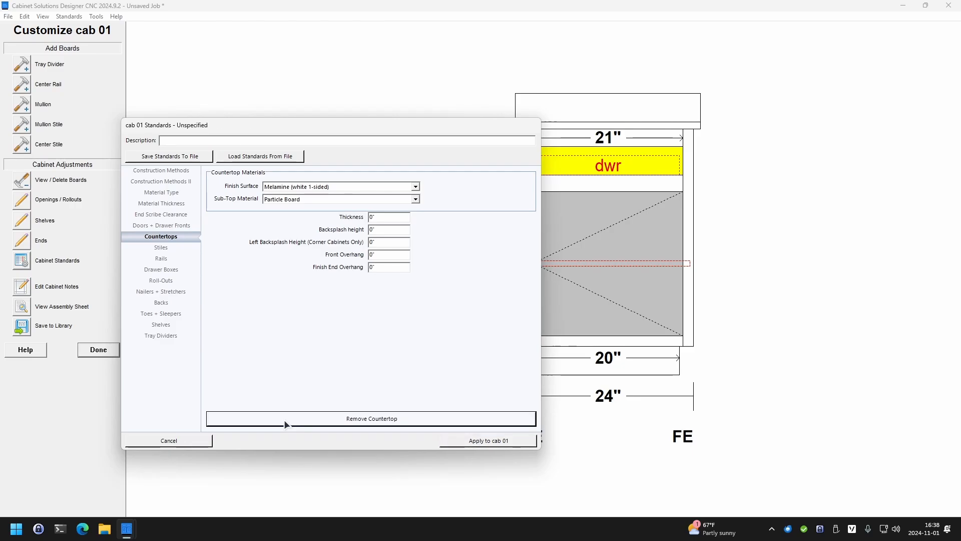
Remove all nailers and stretchers in the cab 01 standards
{"action": "left_click", "coordinate": [163, 291]}
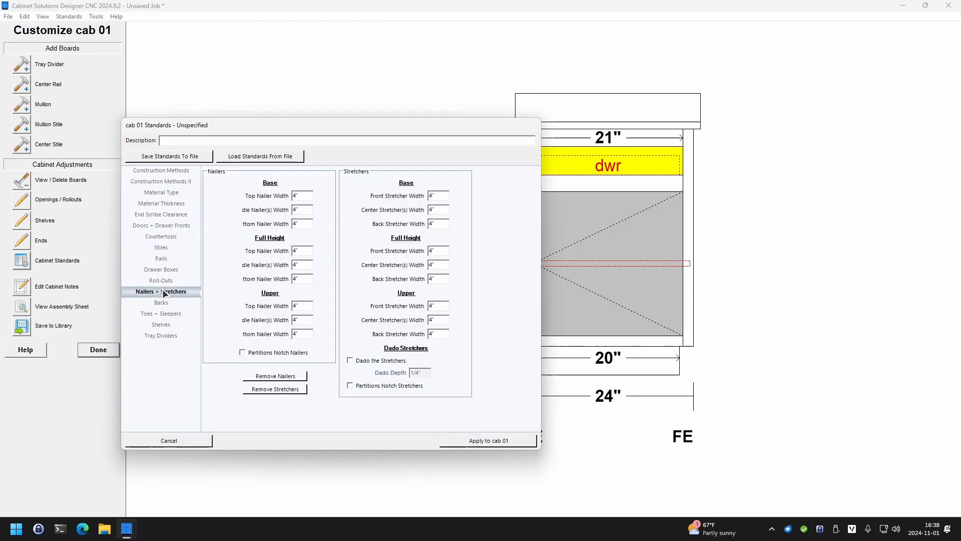
{"action": "left_click", "coordinate": [277, 376]}
{"action": "left_click", "coordinate": [278, 390]}
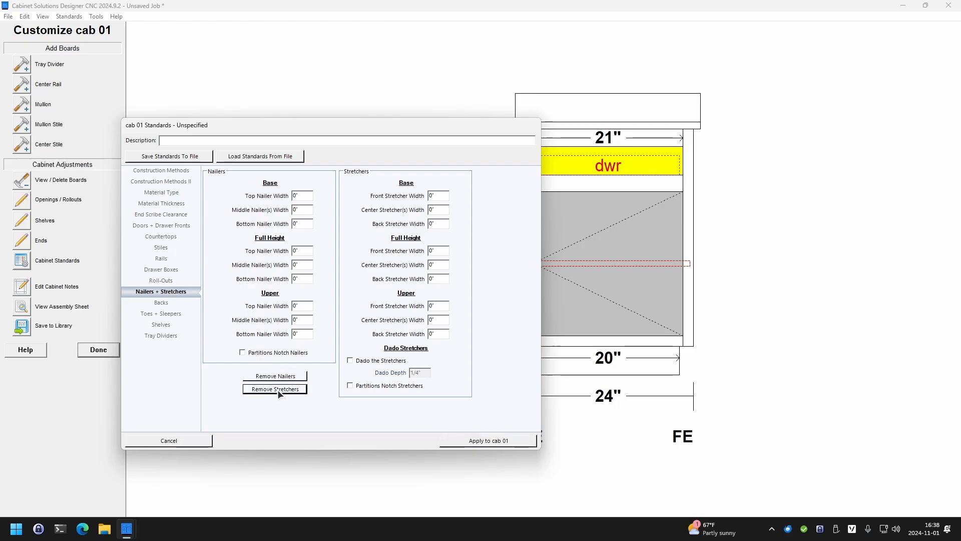
Turn off backs in base cabinets, remove all toes and sleepers, and apply the standards to cab 01, accepting full toe kick removal
{"action": "left_click", "coordinate": [169, 304]}
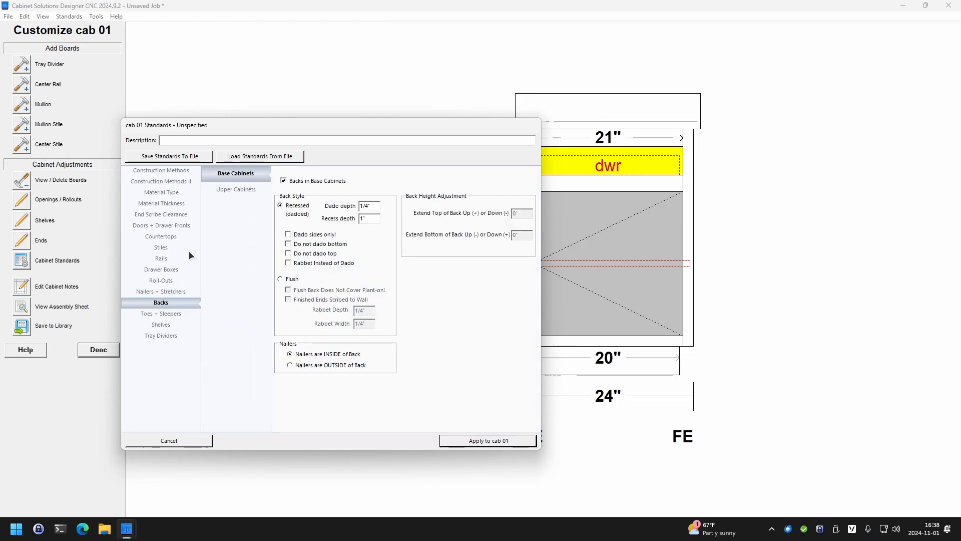
{"action": "left_click", "coordinate": [298, 179]}
{"action": "left_click", "coordinate": [172, 313]}
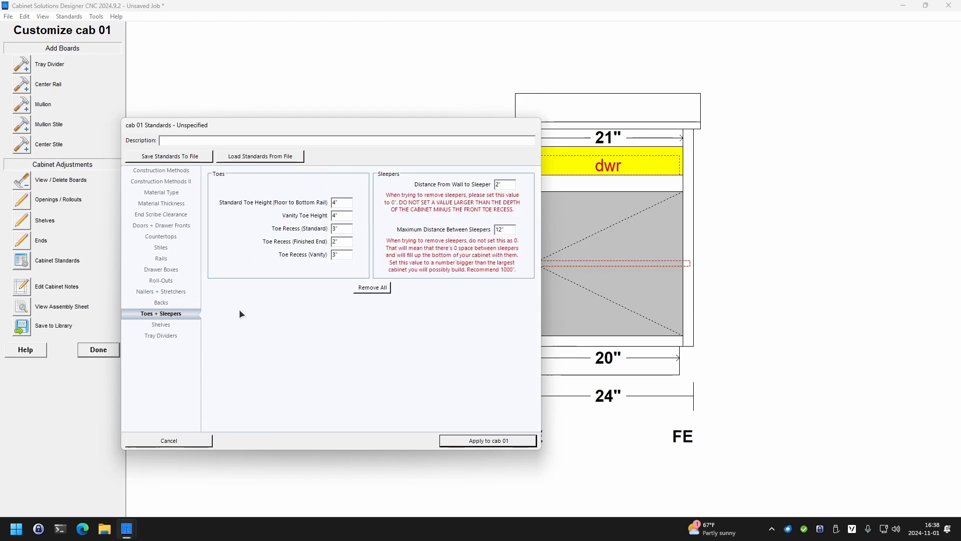
{"action": "left_click", "coordinate": [367, 288]}
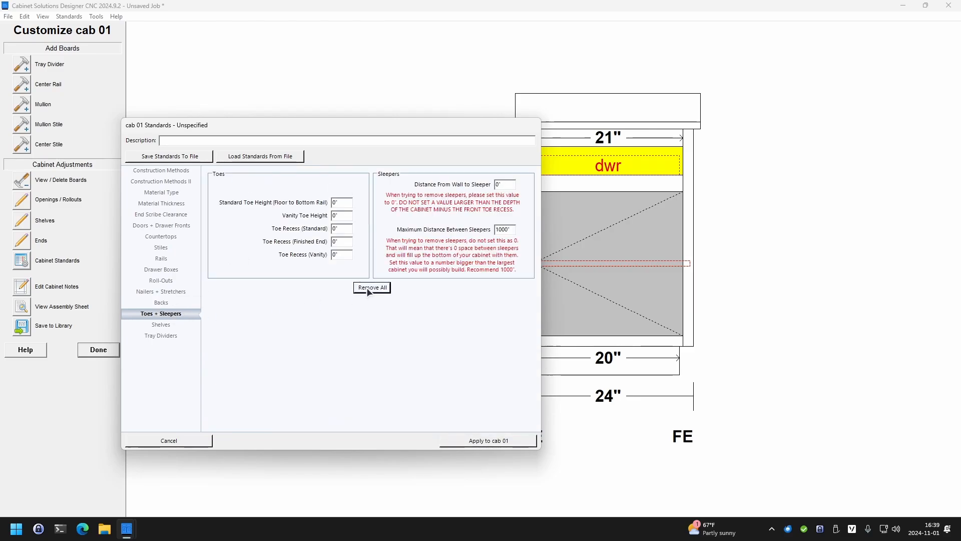
{"action": "left_click", "coordinate": [459, 440]}
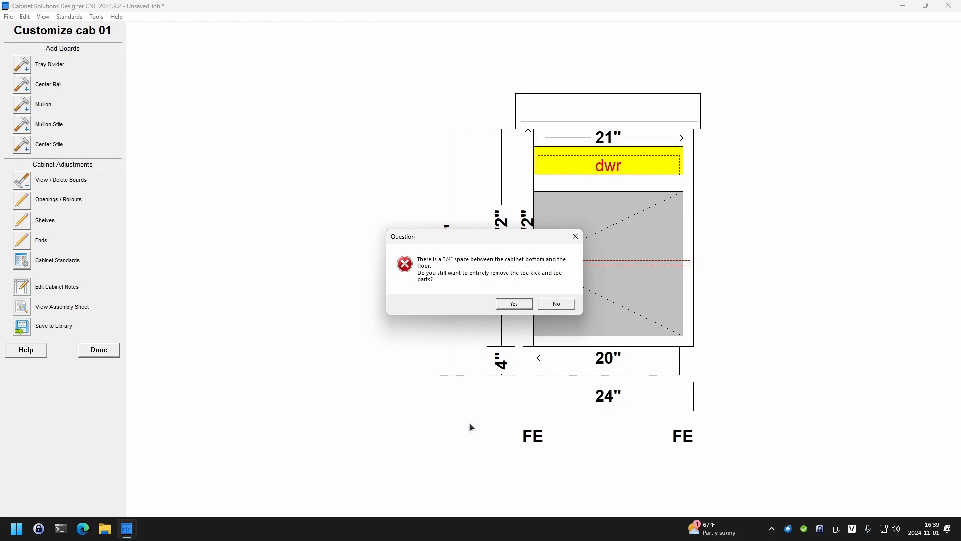
{"action": "left_click", "coordinate": [511, 304]}
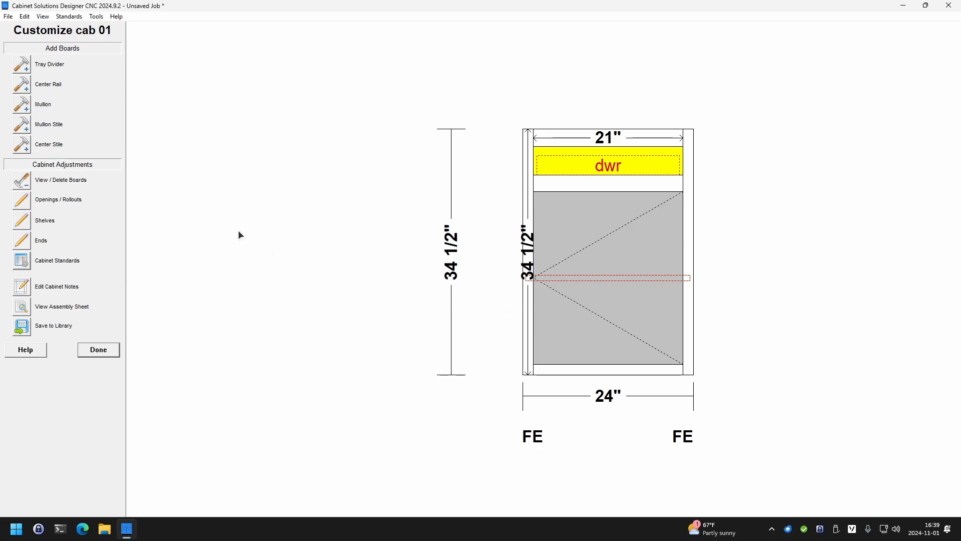
Delete the center rail, bottom rail, bottom and top rail boards from cab 01, leaving the stiles and side panels
{"action": "left_click", "coordinate": [22, 180]}
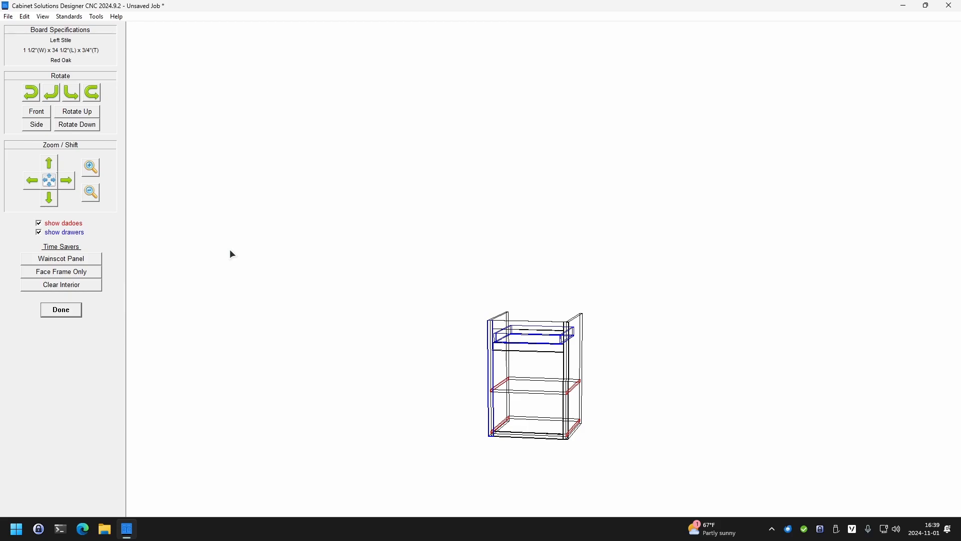
{"action": "left_click", "coordinate": [513, 350]}
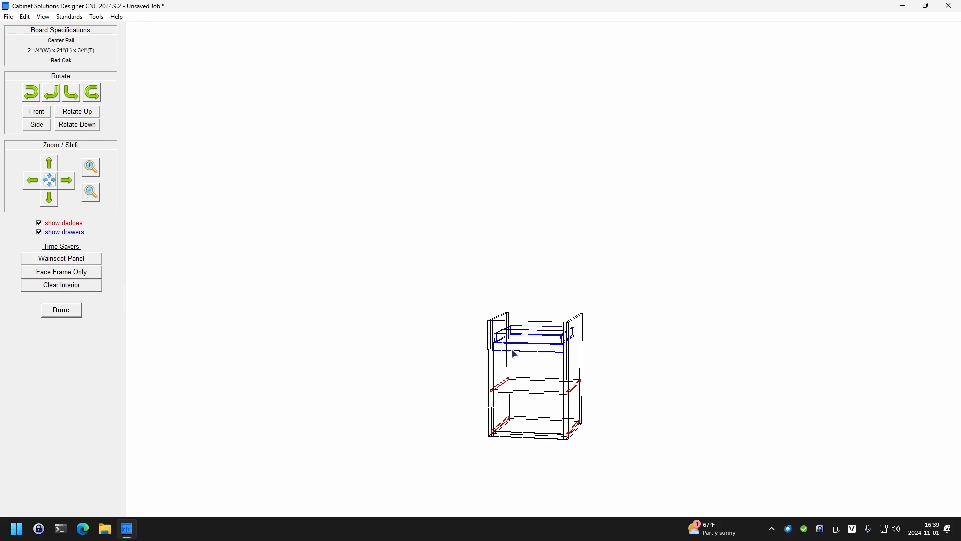
{"action": "key", "text": "Delete"}
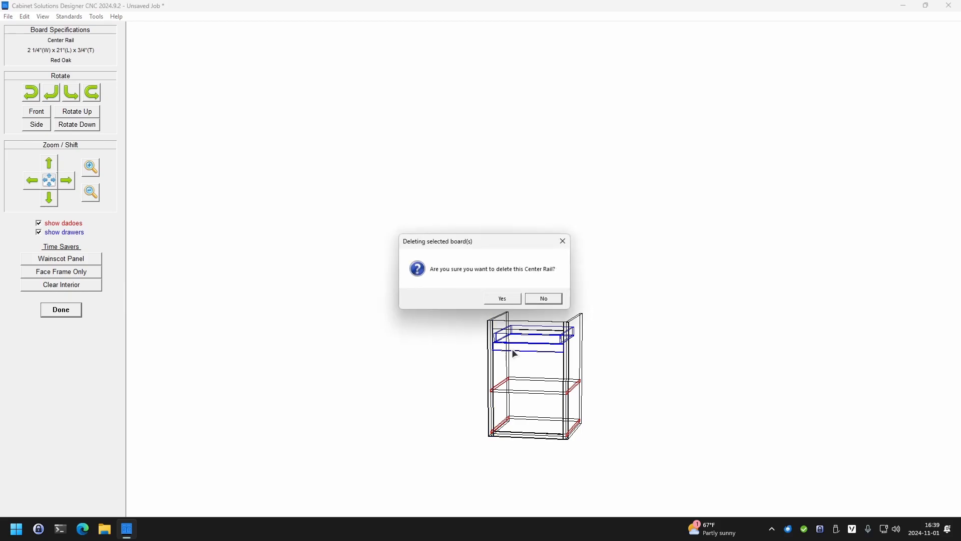
{"action": "left_click", "coordinate": [503, 299]}
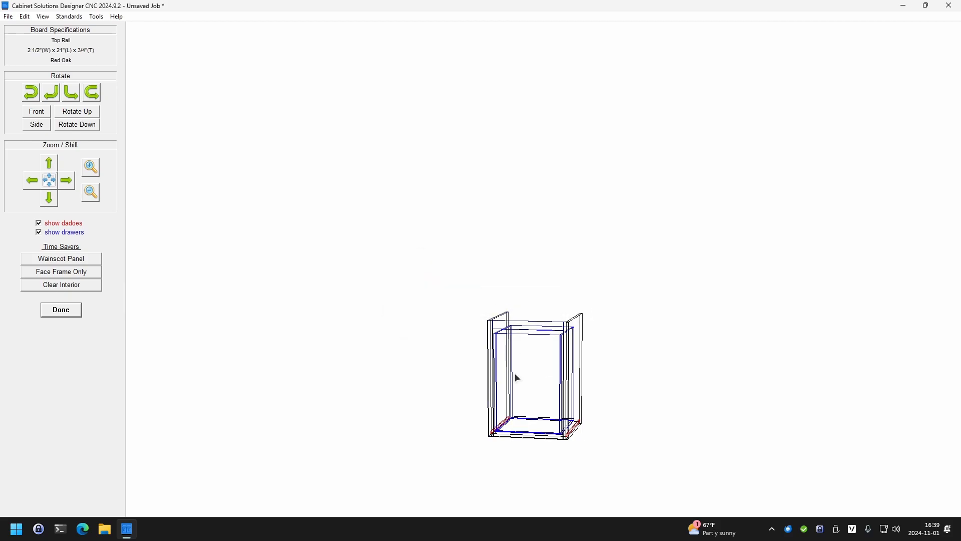
{"action": "key", "text": "Delete"}
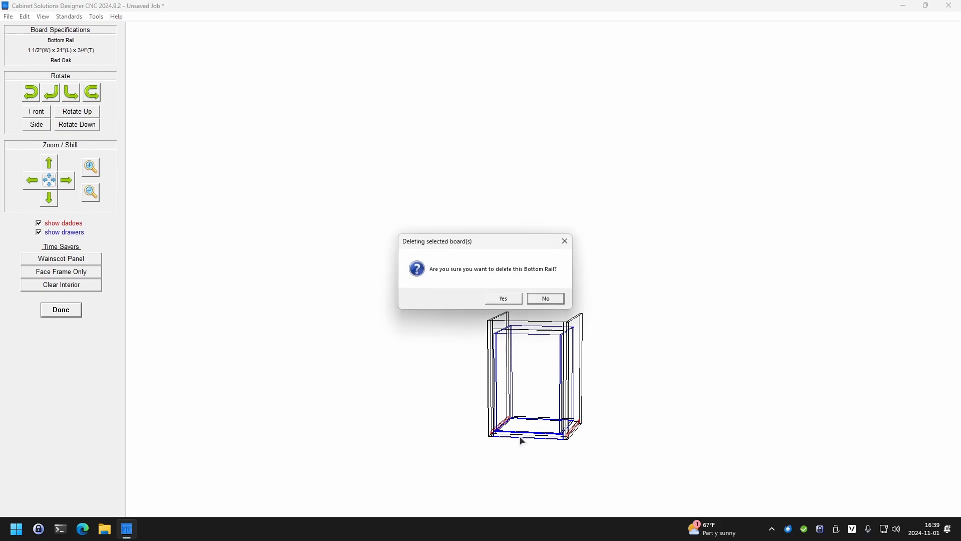
{"action": "left_click", "coordinate": [500, 298]}
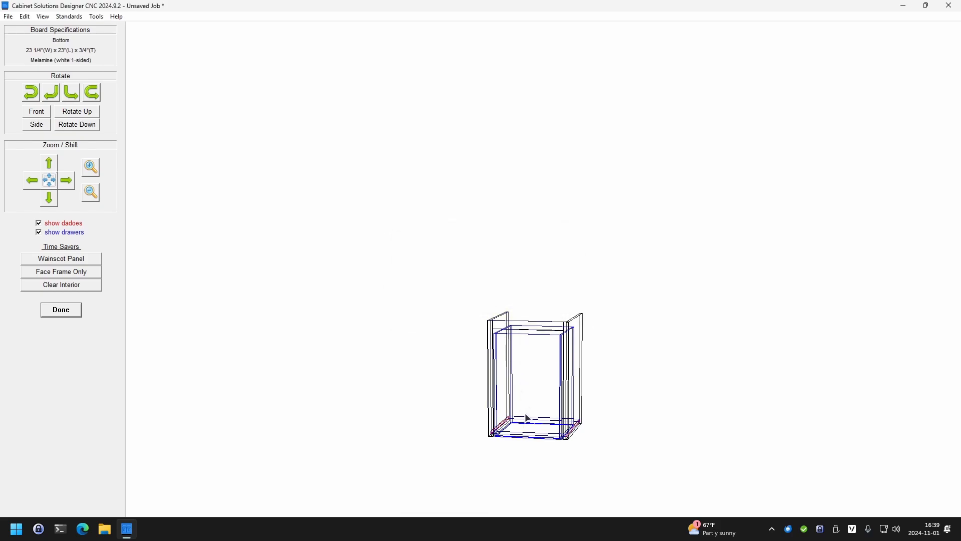
{"action": "key", "text": "Delete"}
{"action": "left_click", "coordinate": [503, 299]}
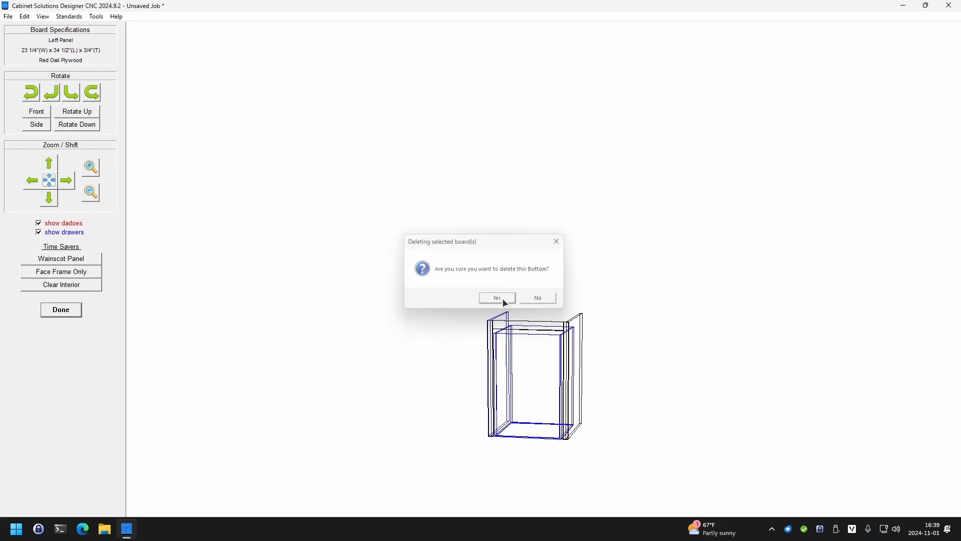
{"action": "key", "text": "Delete"}
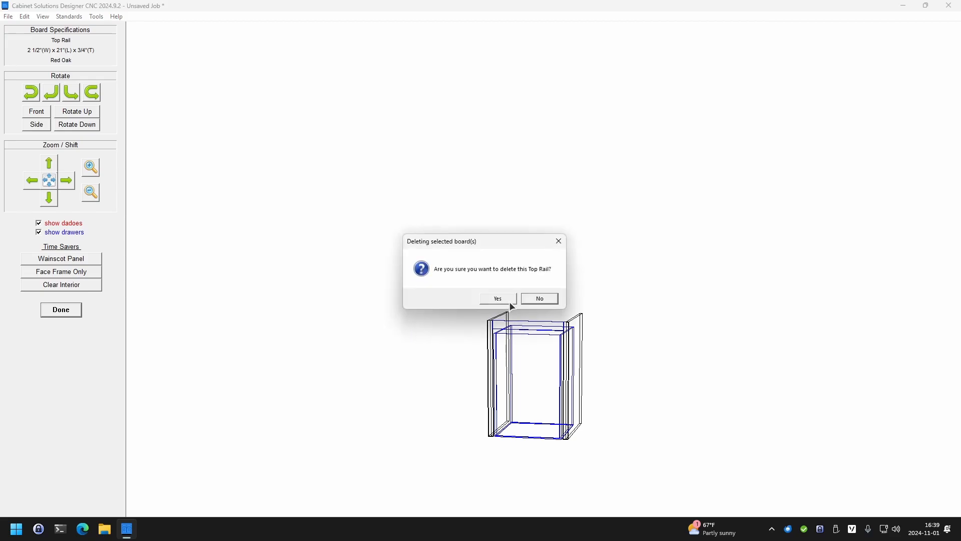
{"action": "left_click", "coordinate": [504, 298]}
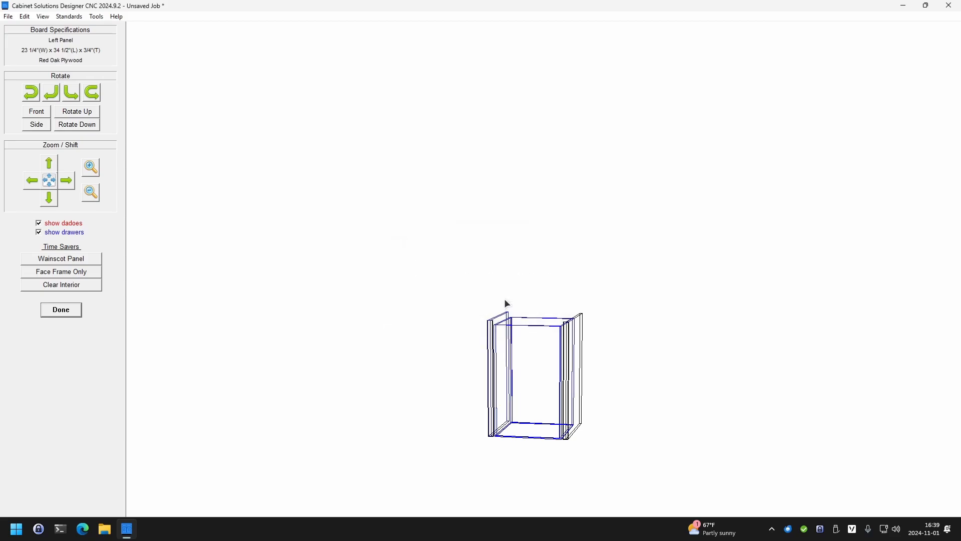
{"action": "left_click", "coordinate": [70, 311]}
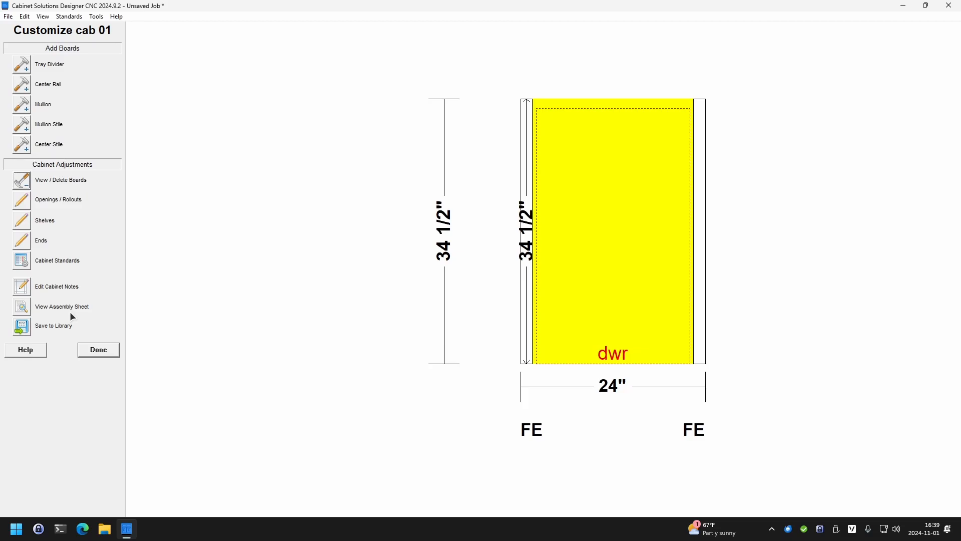
Change cab 01's opening #1 to type Open, finish customizing and return to placing cabinets
{"action": "left_click", "coordinate": [22, 201]}
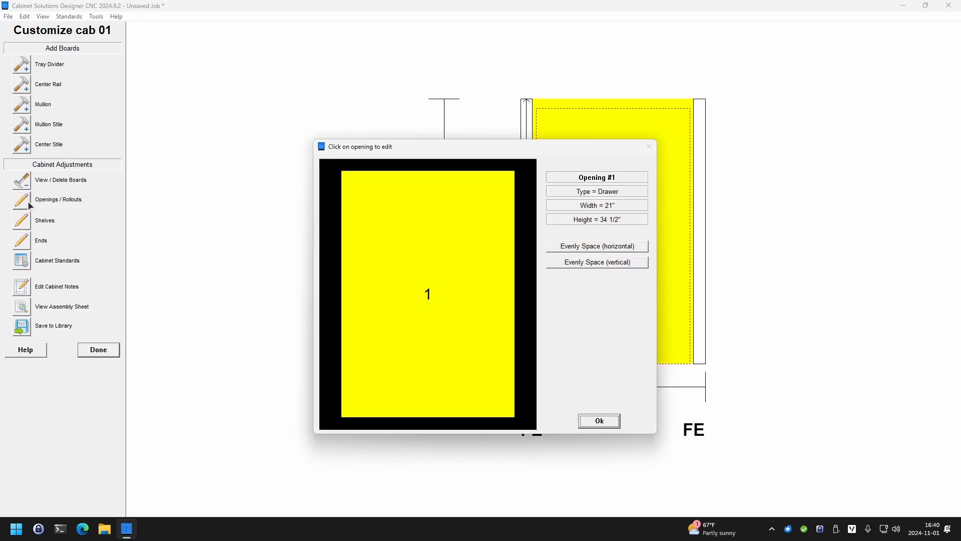
{"action": "left_click", "coordinate": [424, 265]}
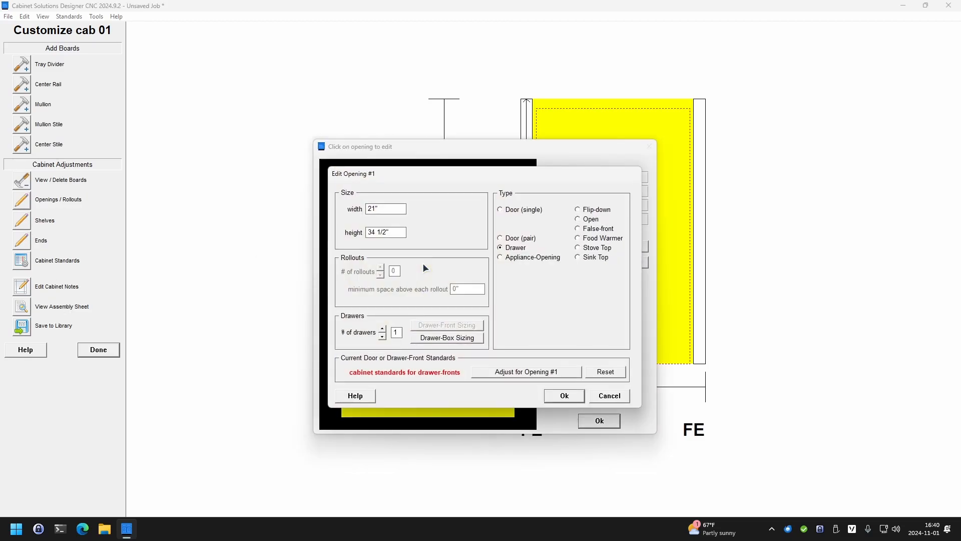
{"action": "left_click", "coordinate": [592, 220]}
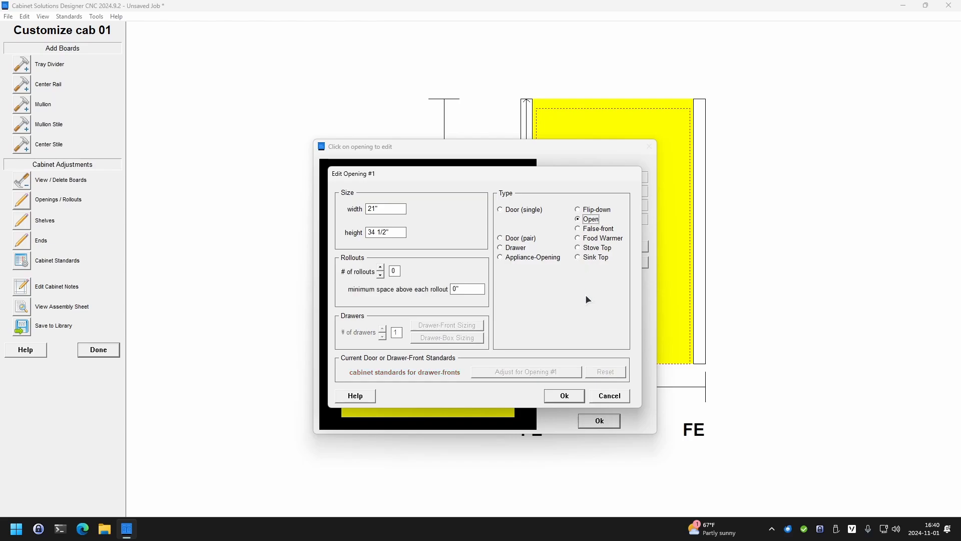
{"action": "left_click", "coordinate": [564, 396]}
{"action": "left_click", "coordinate": [597, 422]}
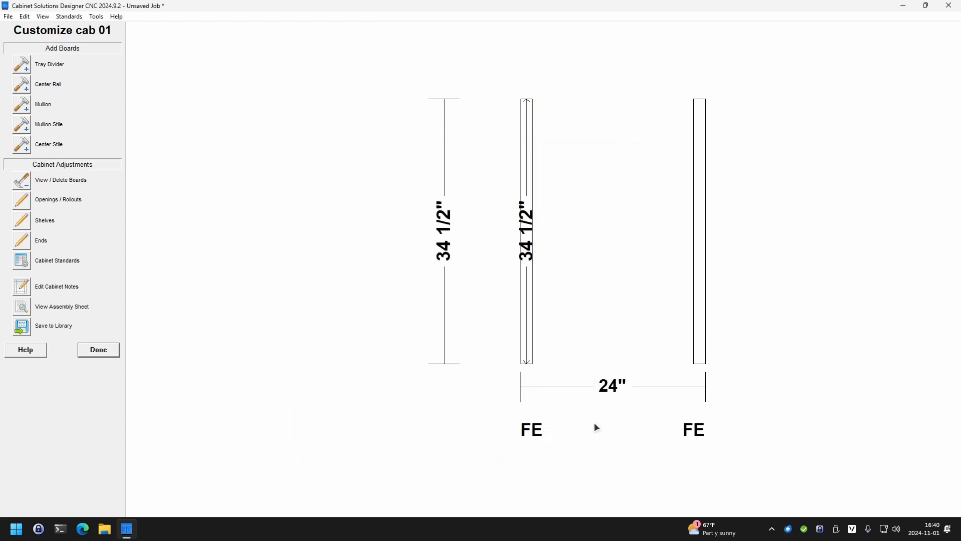
{"action": "left_click", "coordinate": [98, 351]}
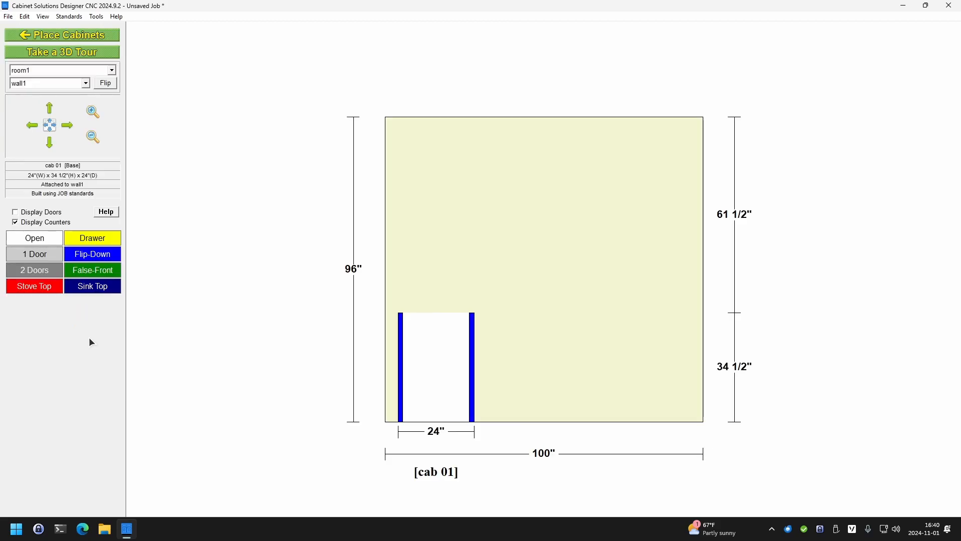
{"action": "left_click", "coordinate": [70, 36]}
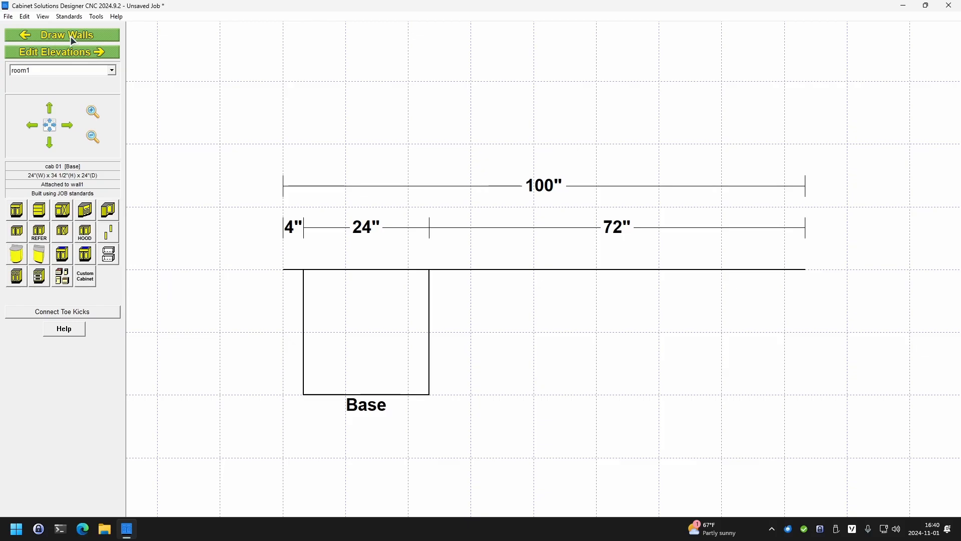
Smart-copy cab 01 and place the 24" wide copy on the same wall, about 16 13/32" to its right
{"action": "double_click", "coordinate": [353, 314]}
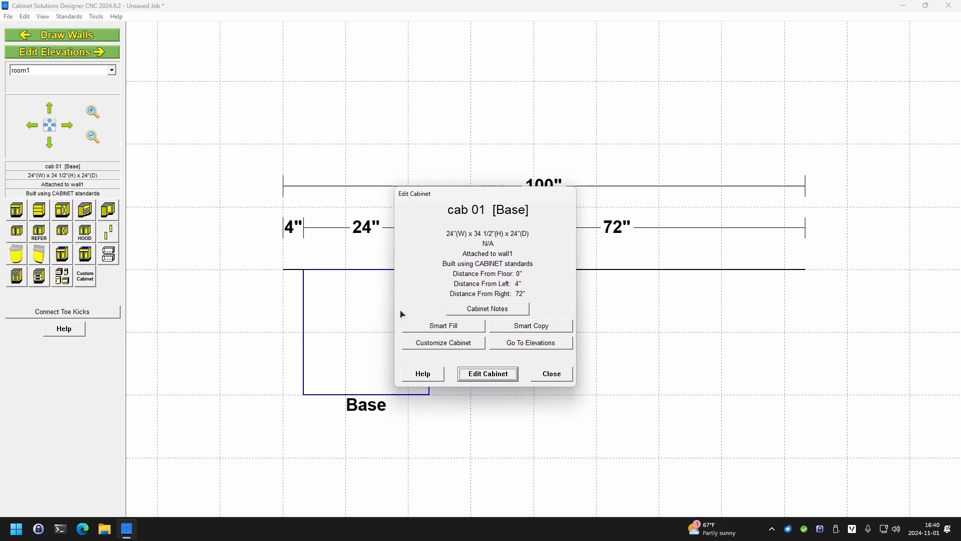
{"action": "left_click", "coordinate": [566, 324]}
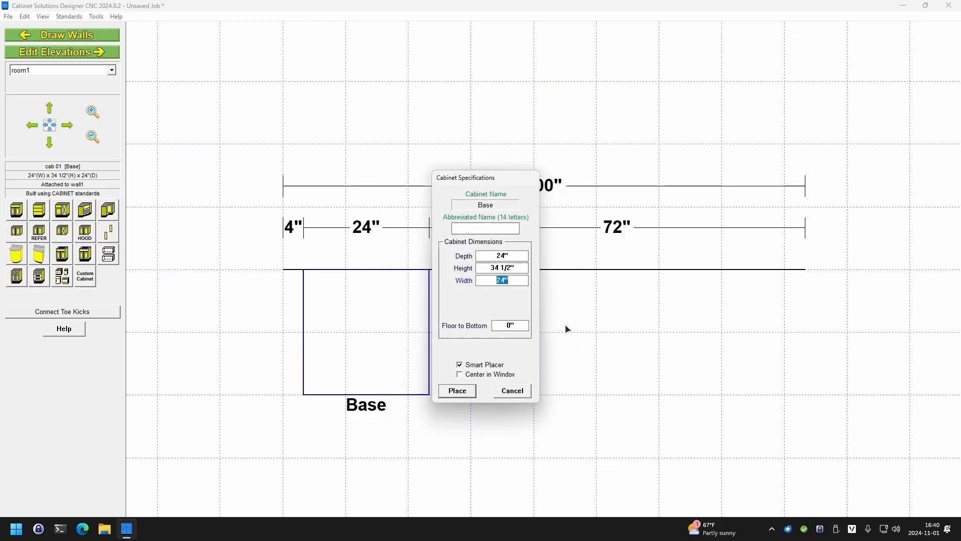
{"action": "left_click", "coordinate": [458, 391]}
{"action": "left_click", "coordinate": [580, 349]}
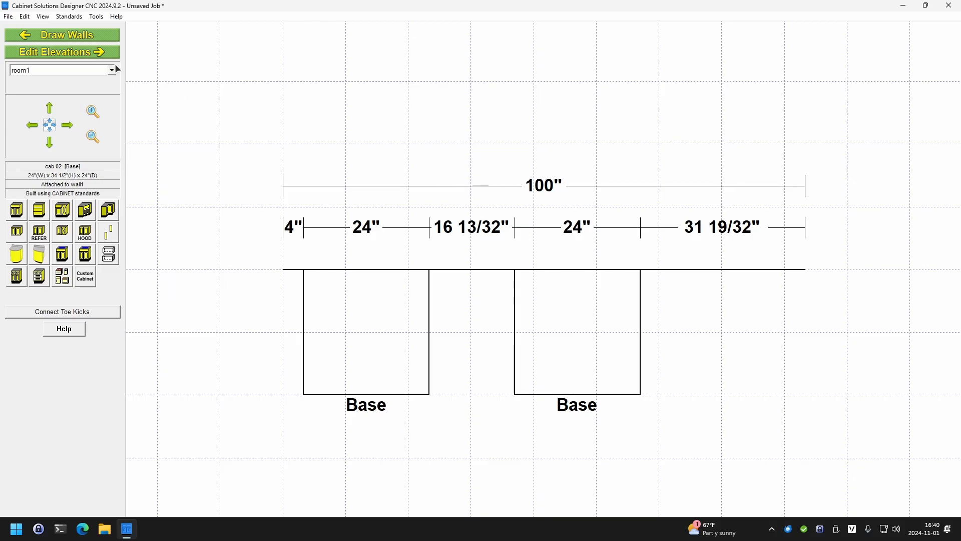
Delete the right panel and right stile from cab 01 in the wall elevation and finish customizing it
{"action": "left_click", "coordinate": [97, 52]}
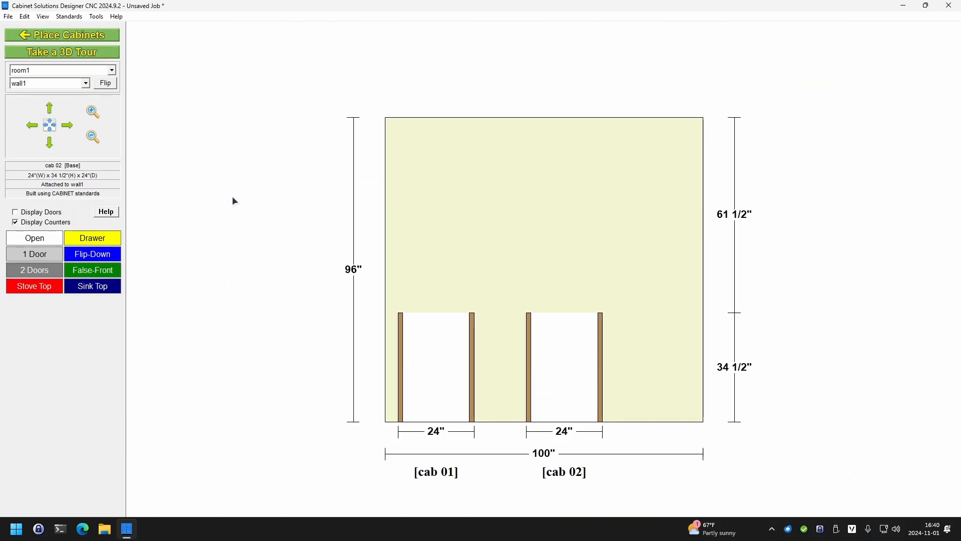
{"action": "double_click", "coordinate": [441, 355]}
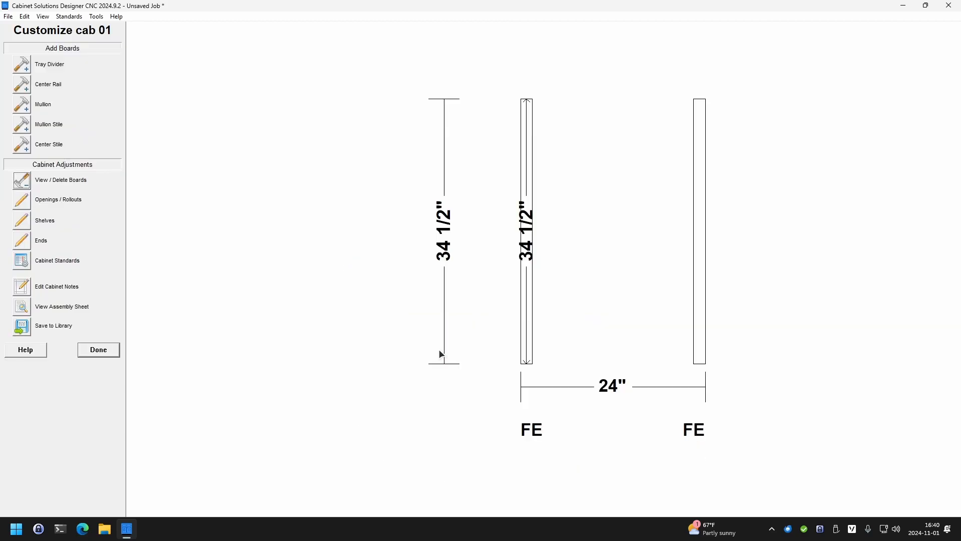
{"action": "left_click", "coordinate": [24, 181]}
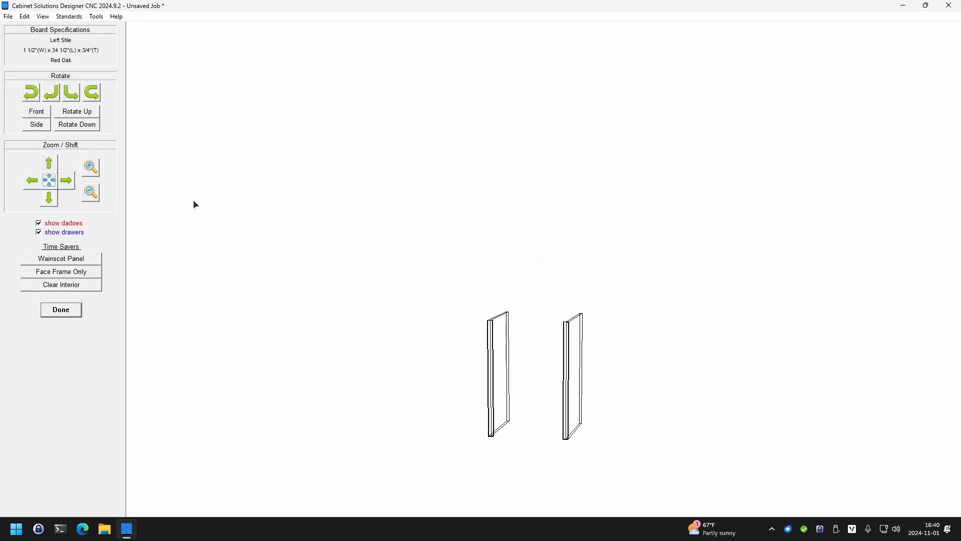
{"action": "left_click", "coordinate": [574, 322]}
{"action": "left_click", "coordinate": [502, 298]}
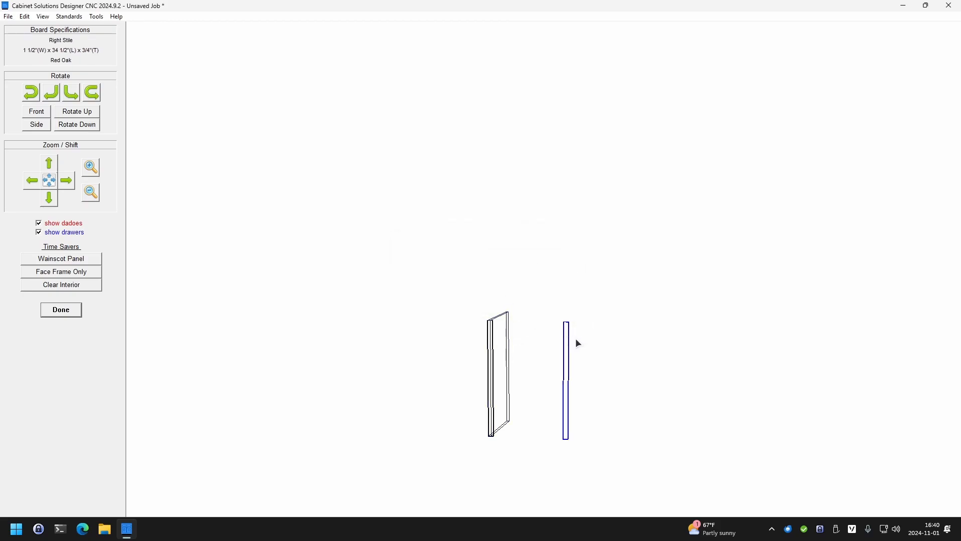
{"action": "left_click", "coordinate": [567, 340]}
{"action": "left_click", "coordinate": [509, 297]}
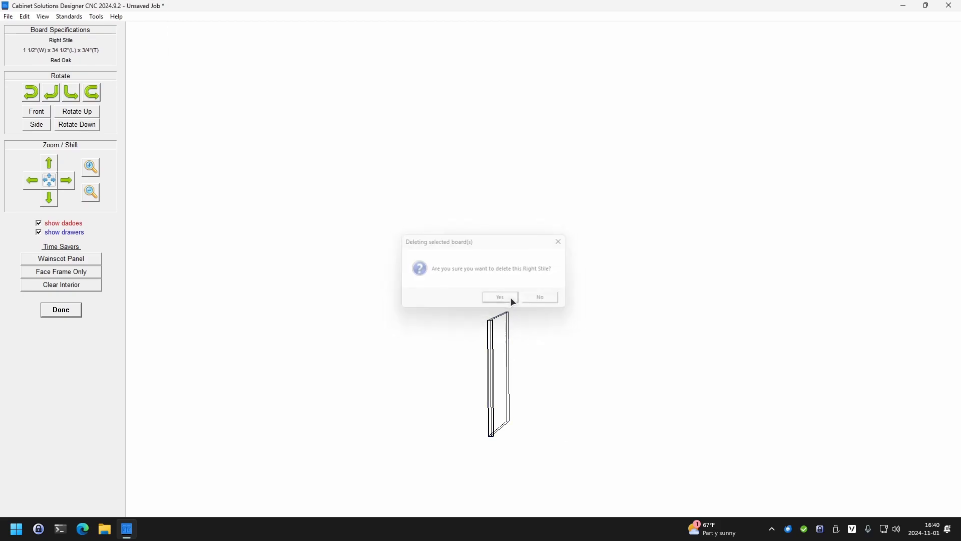
{"action": "left_click", "coordinate": [66, 308]}
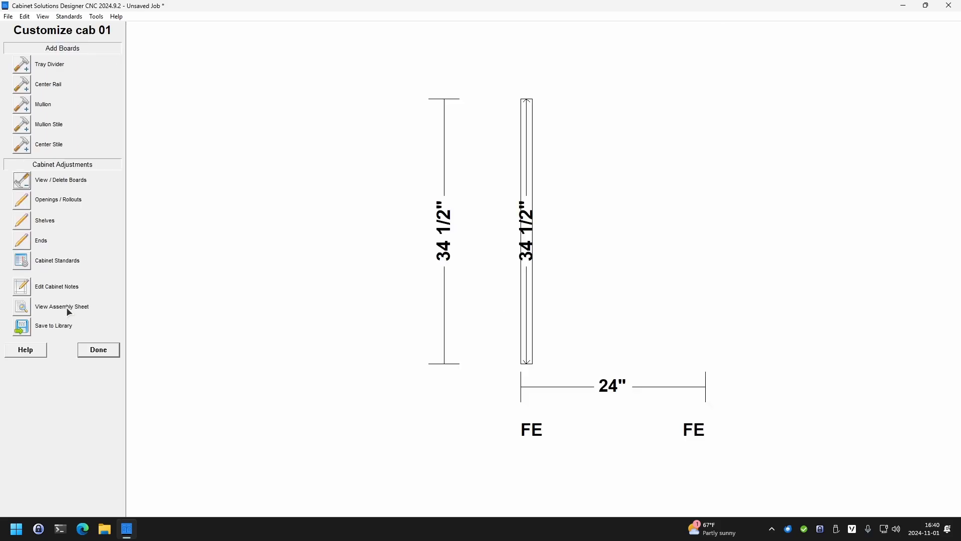
{"action": "left_click", "coordinate": [93, 352]}
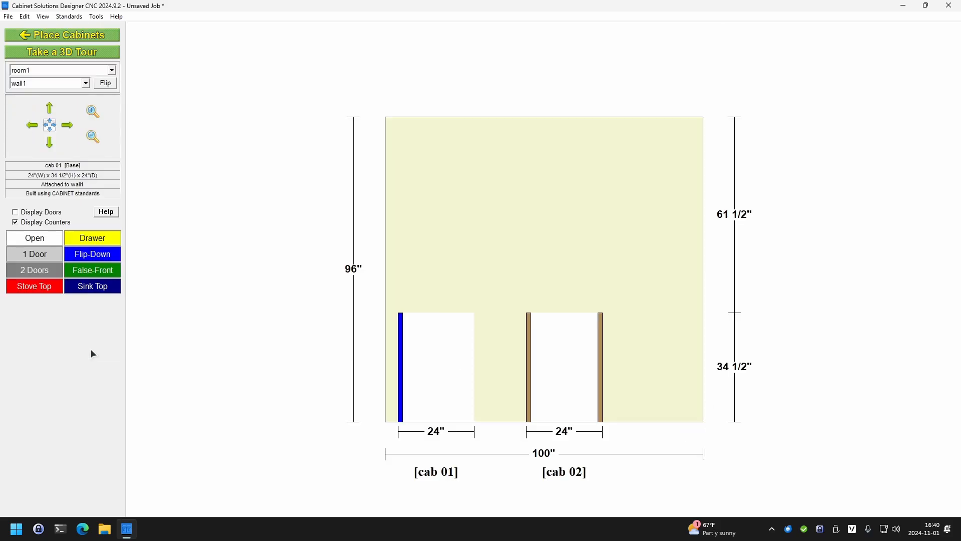
Delete the left panel and left stile from cab 02 and finish customizing it
{"action": "double_click", "coordinate": [557, 340]}
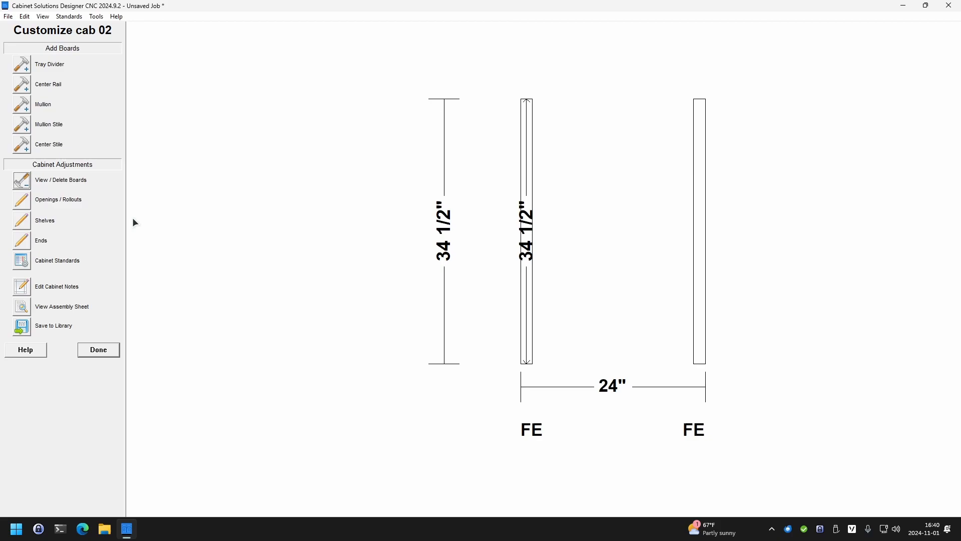
{"action": "left_click", "coordinate": [21, 180]}
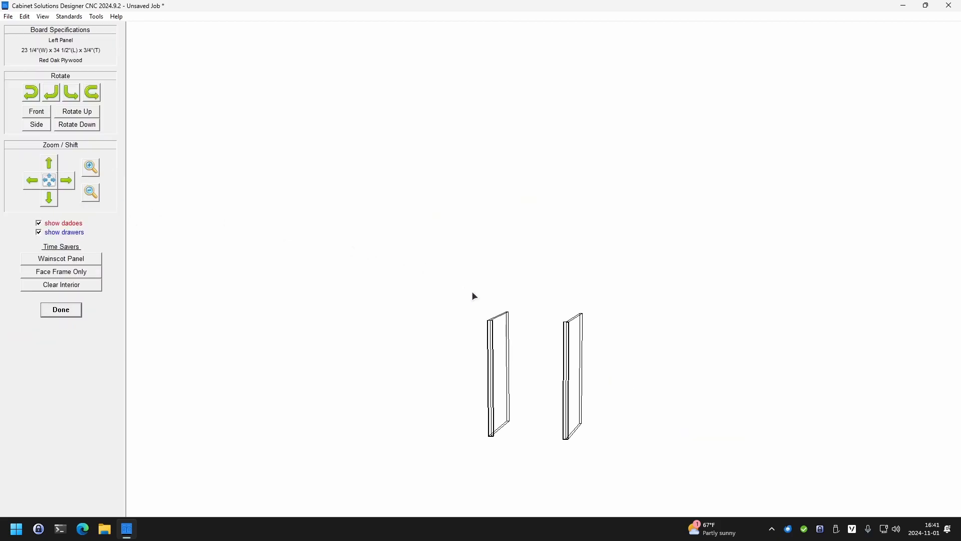
{"action": "left_click", "coordinate": [501, 317]}
{"action": "key", "text": "Delete"}
{"action": "left_click", "coordinate": [496, 299]}
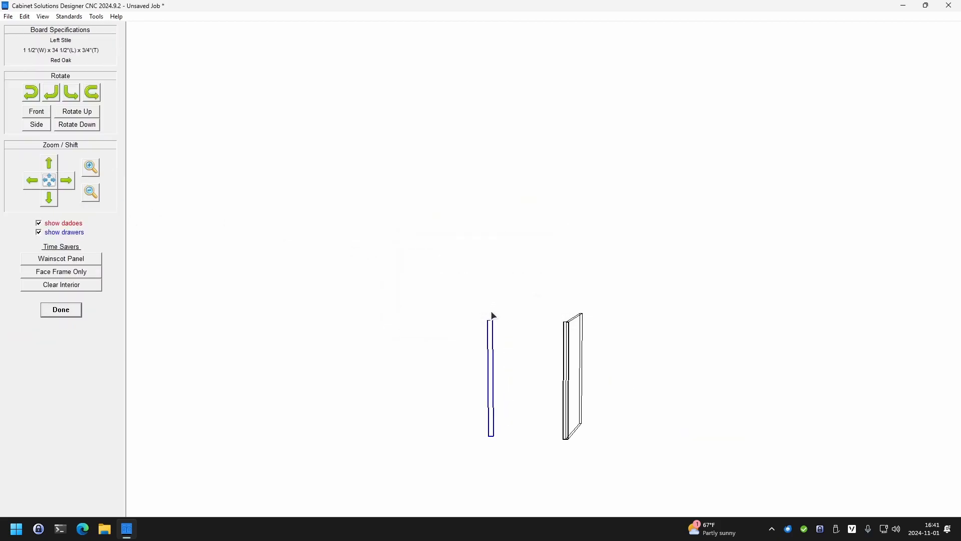
{"action": "left_click", "coordinate": [492, 326]}
{"action": "key", "text": "Delete"}
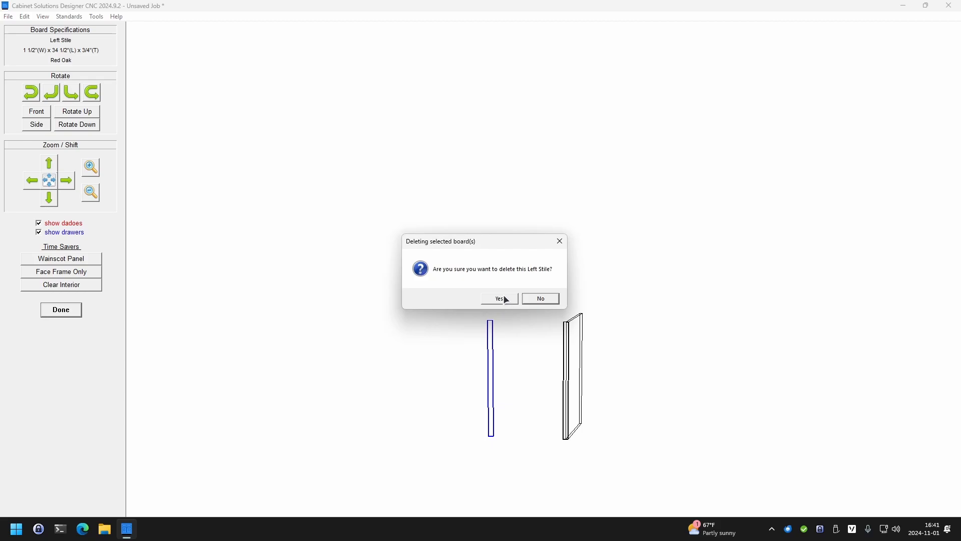
{"action": "left_click", "coordinate": [498, 299]}
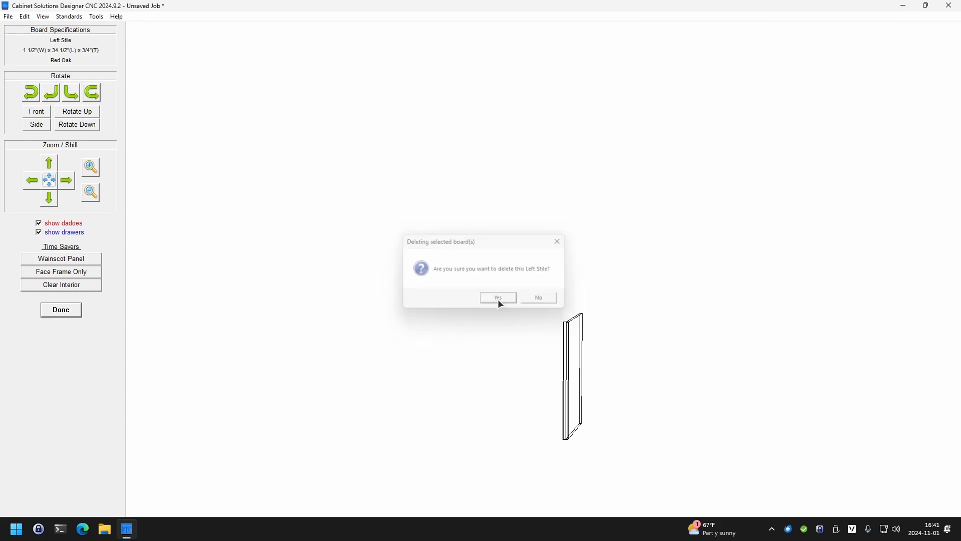
{"action": "left_click", "coordinate": [55, 310]}
{"action": "left_click", "coordinate": [85, 350]}
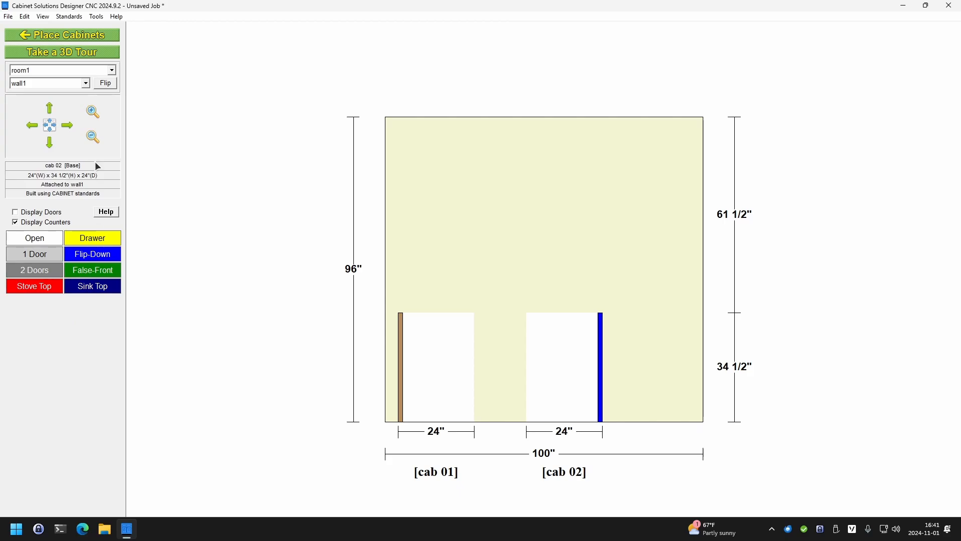
Return to placing cabinets and check the finished end stile widths in the job standards, leaving without applying changes
{"action": "left_click", "coordinate": [72, 35]}
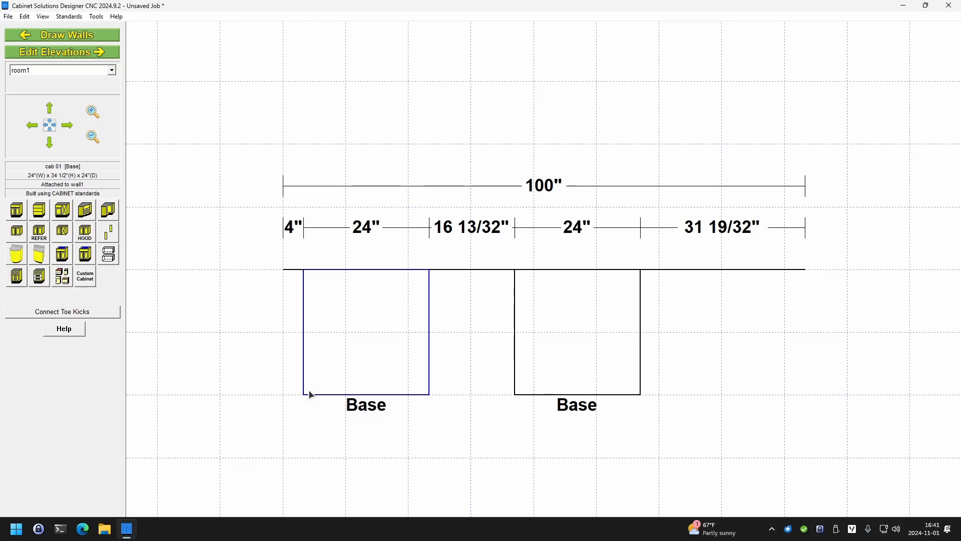
{"action": "left_click", "coordinate": [70, 17]}
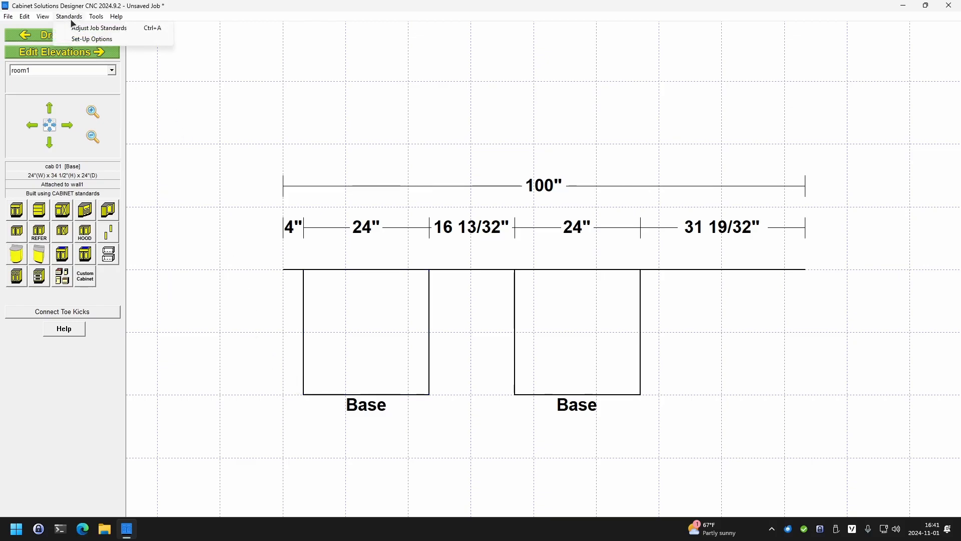
{"action": "left_click", "coordinate": [74, 28]}
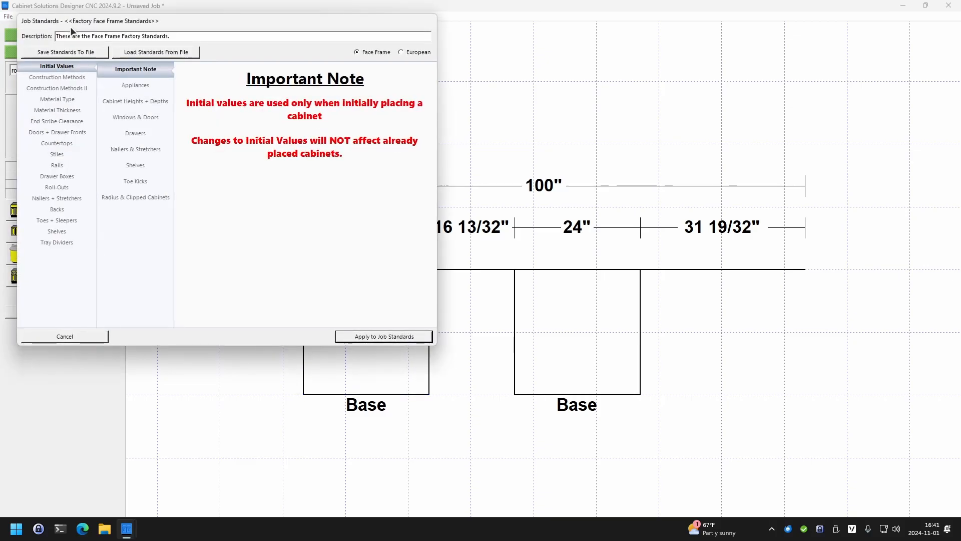
{"action": "left_click", "coordinate": [57, 154]}
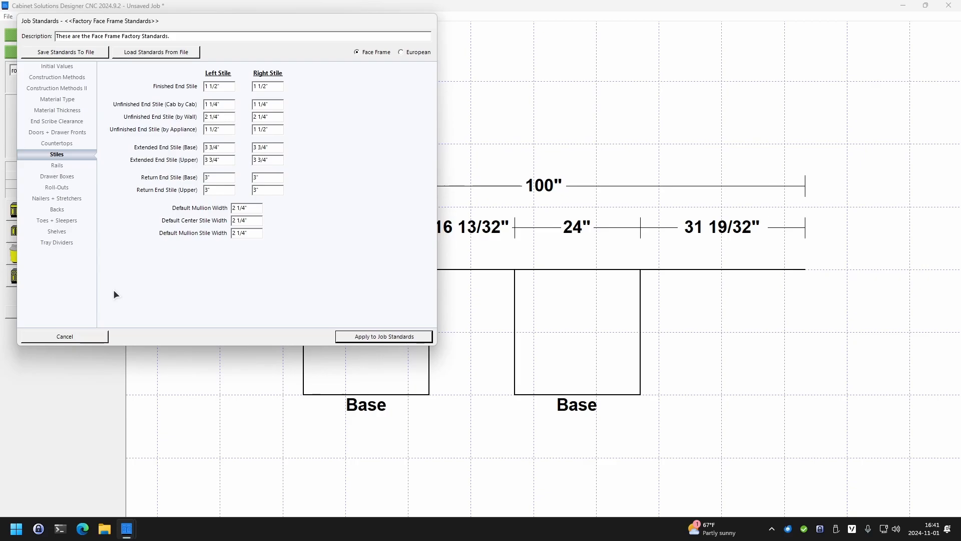
{"action": "left_click", "coordinate": [84, 338]}
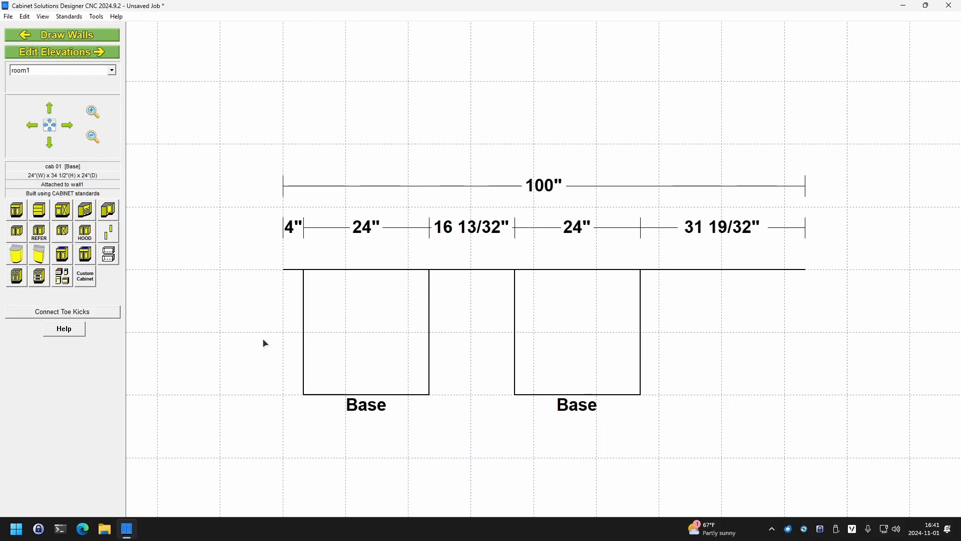
Set cab 01's width to 1.5" and place it about 4 11/16" from the wall's left end
{"action": "double_click", "coordinate": [362, 338]}
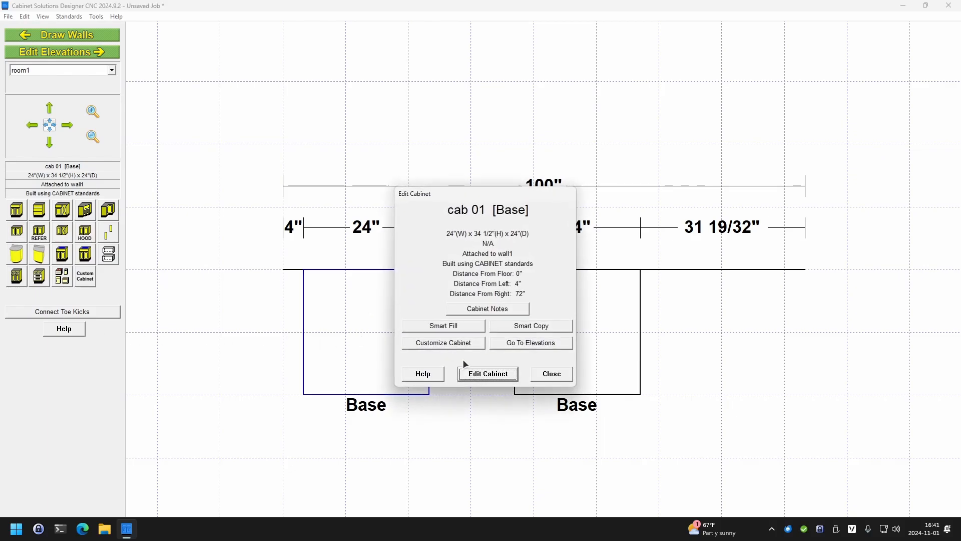
{"action": "left_click", "coordinate": [479, 373]}
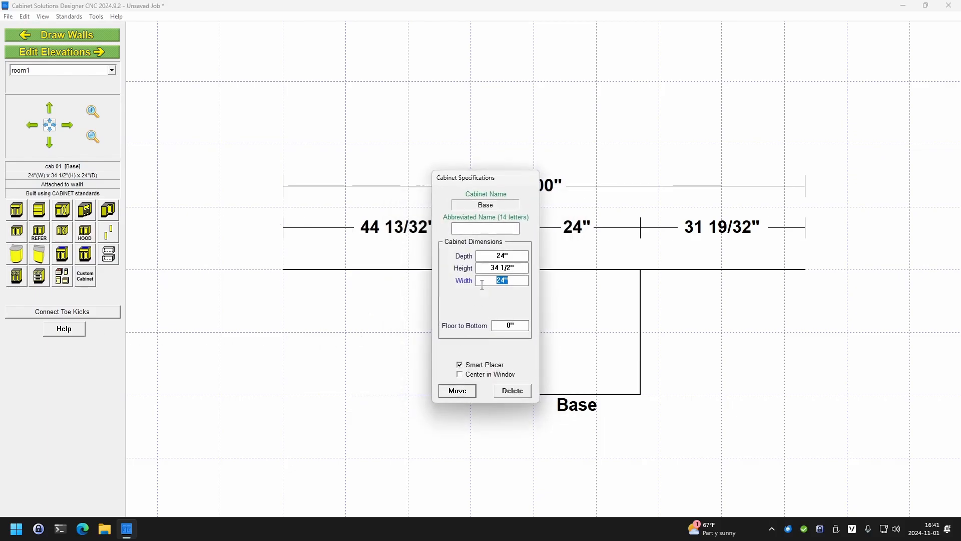
{"action": "type", "text": "1.5"}
{"action": "left_click", "coordinate": [457, 391]}
{"action": "left_click", "coordinate": [313, 347]}
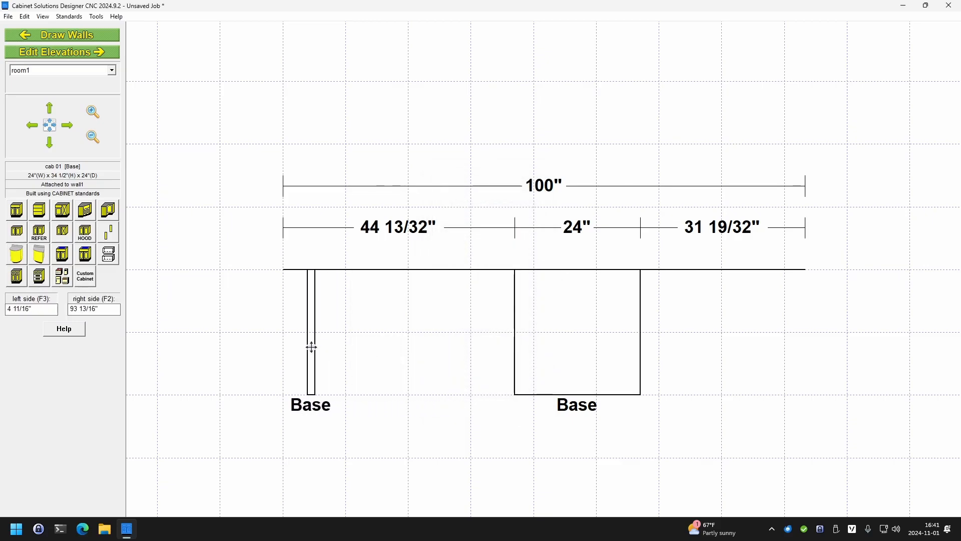
Set cab 02's width to 1.5" and place it about 16" to the right of cab 01
{"action": "left_click", "coordinate": [555, 350]}
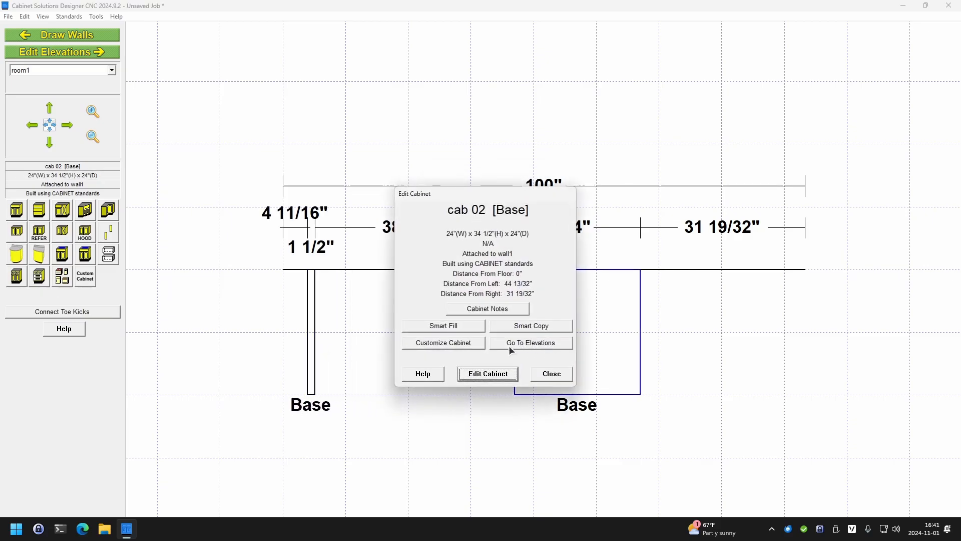
{"action": "left_click", "coordinate": [475, 374]}
{"action": "type", "text": "1.5"}
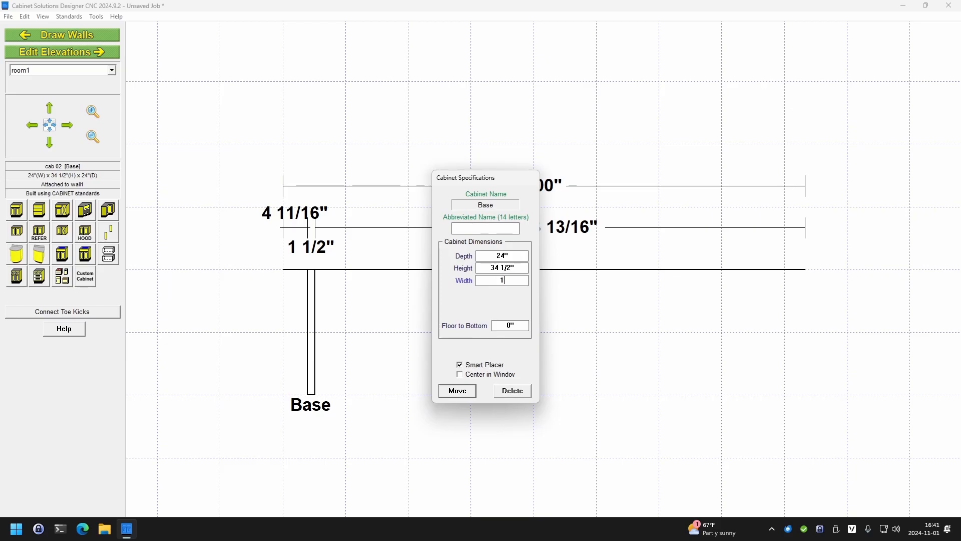
{"action": "left_click", "coordinate": [457, 390]}
{"action": "left_click", "coordinate": [405, 356]}
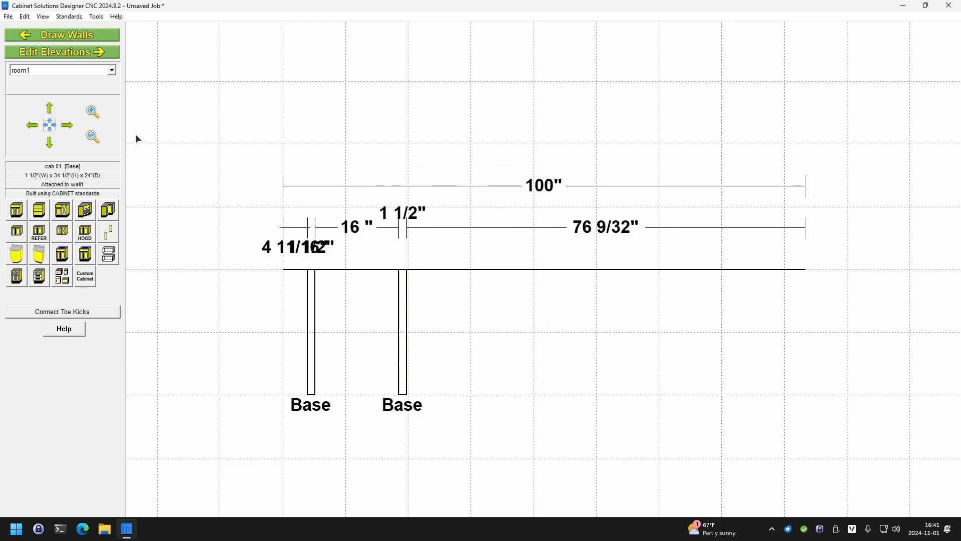
Save cab 01 from its elevation to the custom cabinet library as "applied panel left face frame" and finish customizing it
{"action": "left_click", "coordinate": [74, 52]}
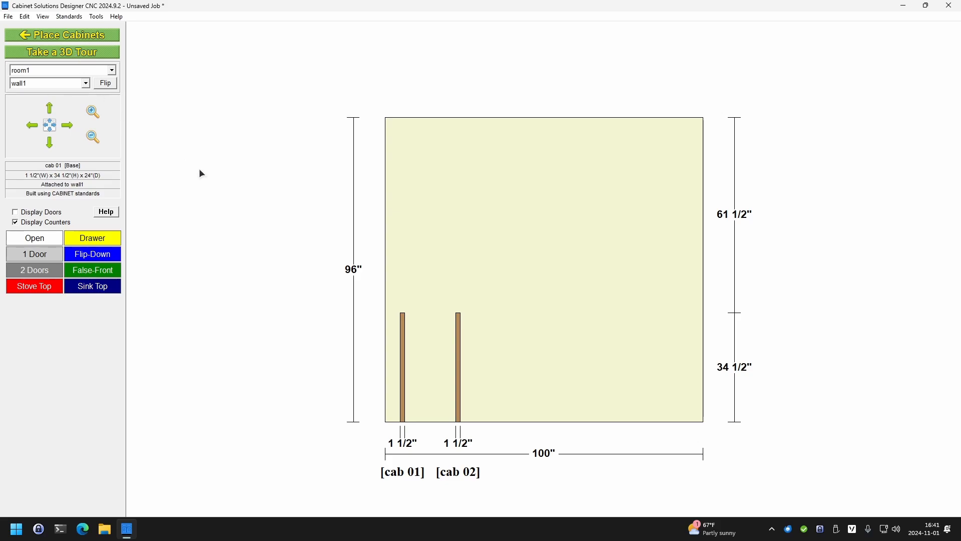
{"action": "double_click", "coordinate": [403, 341]}
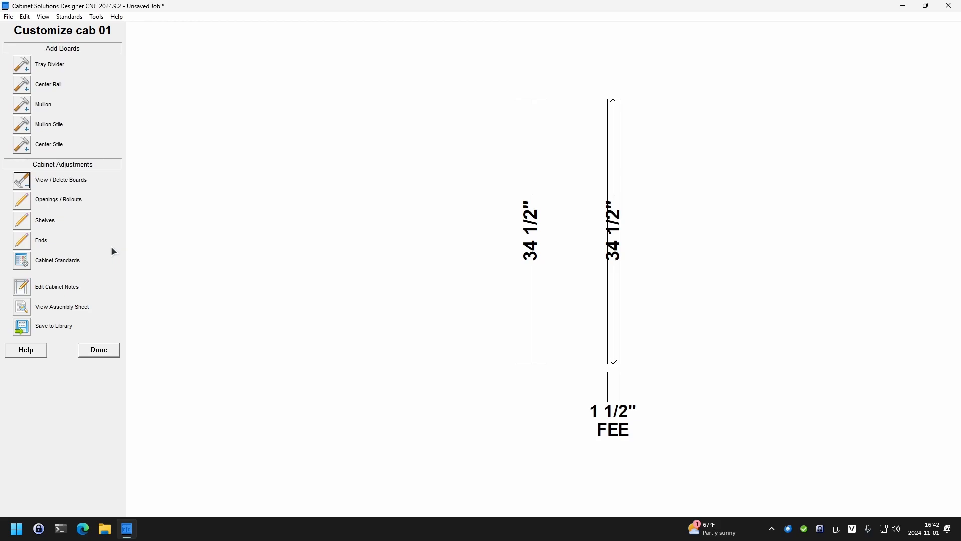
{"action": "left_click", "coordinate": [24, 331]}
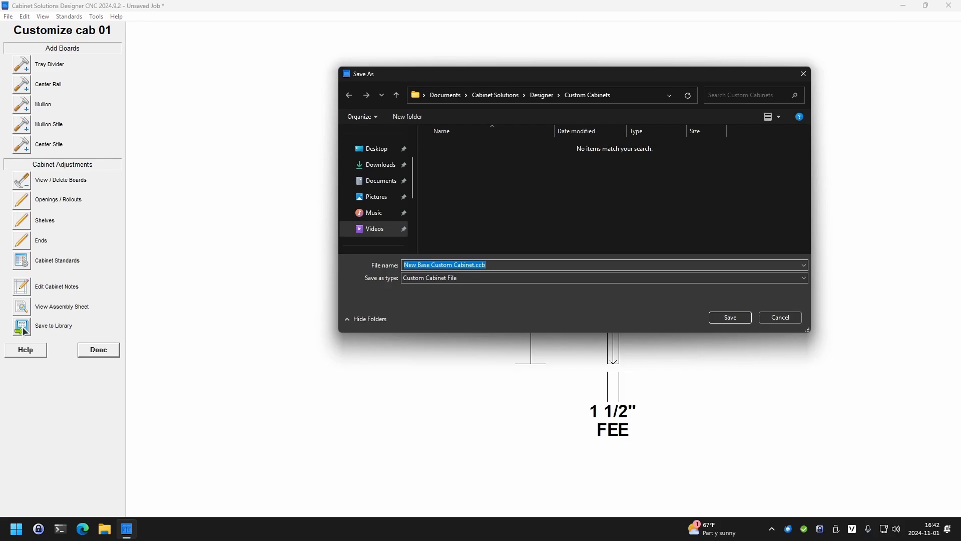
{"action": "type", "text": "applied "}
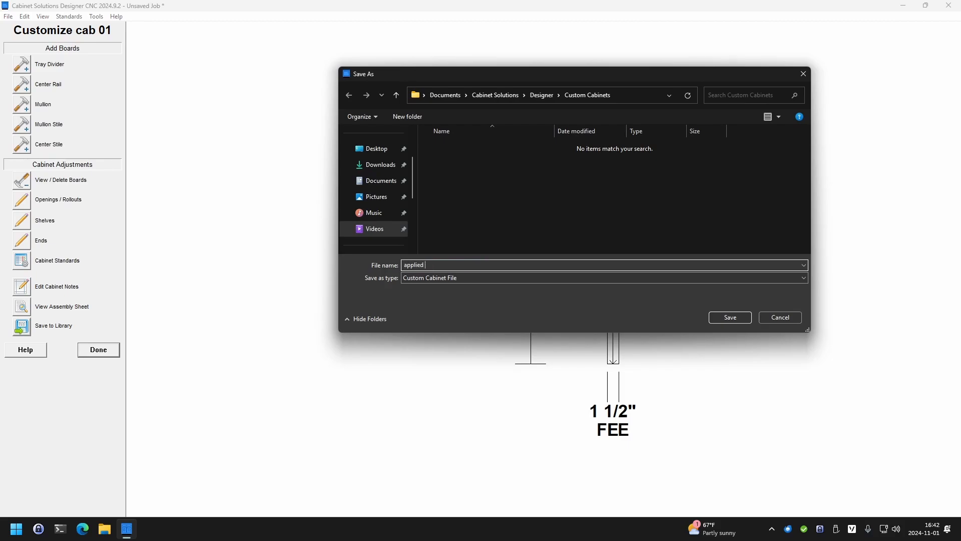
{"action": "type", "text": "panel left face fac"}
{"action": "key", "text": "BackSpace"}
{"action": "key", "text": "BackSpace"}
{"action": "type", "text": "rame"}
{"action": "key", "text": "Return"}
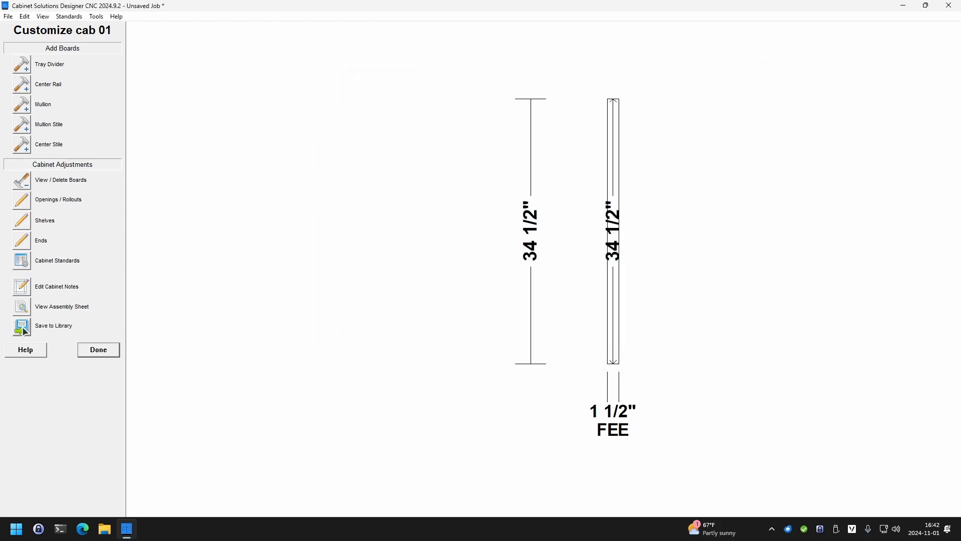
{"action": "left_click", "coordinate": [98, 349]}
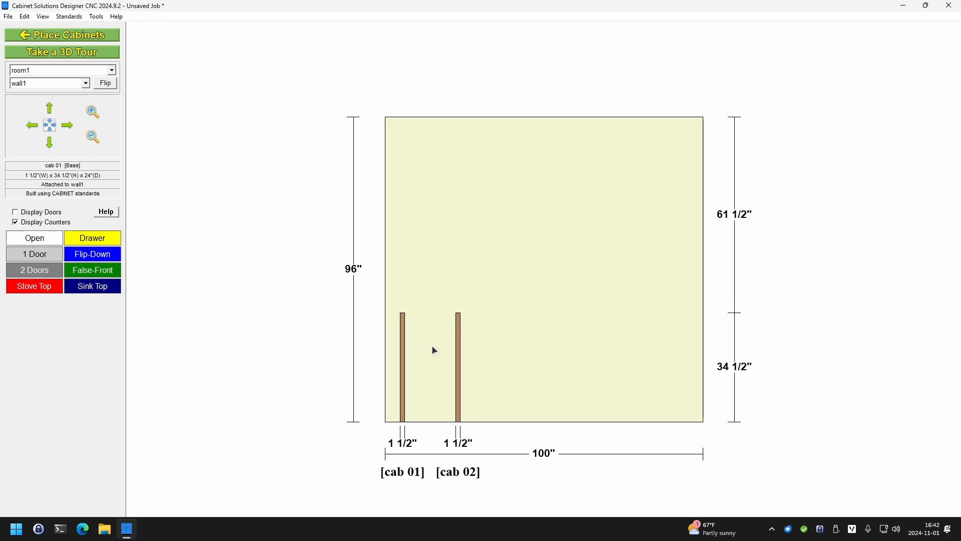
Save cab 02 from its elevation to the custom cabinet library as "applied panel right face frame" and finish customizing it
{"action": "double_click", "coordinate": [457, 340]}
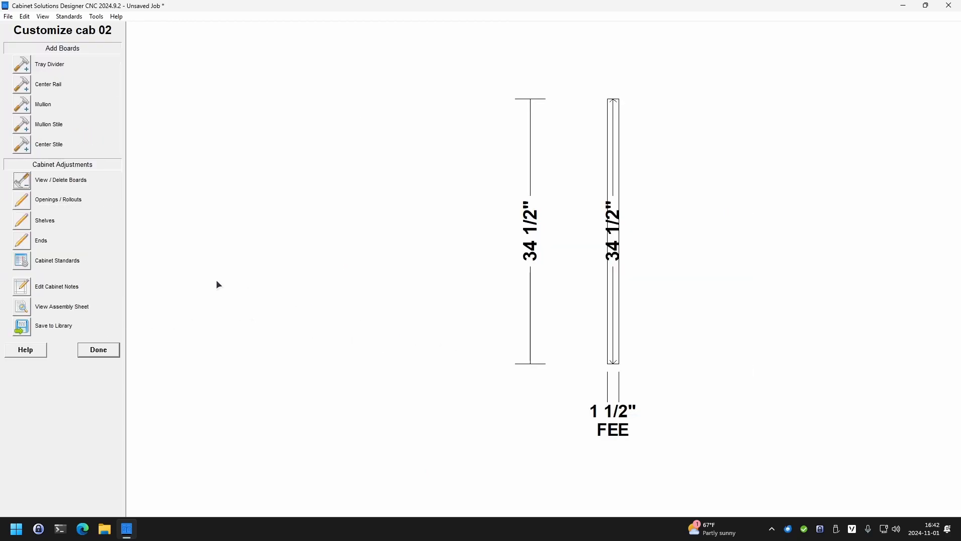
{"action": "left_click", "coordinate": [22, 328]}
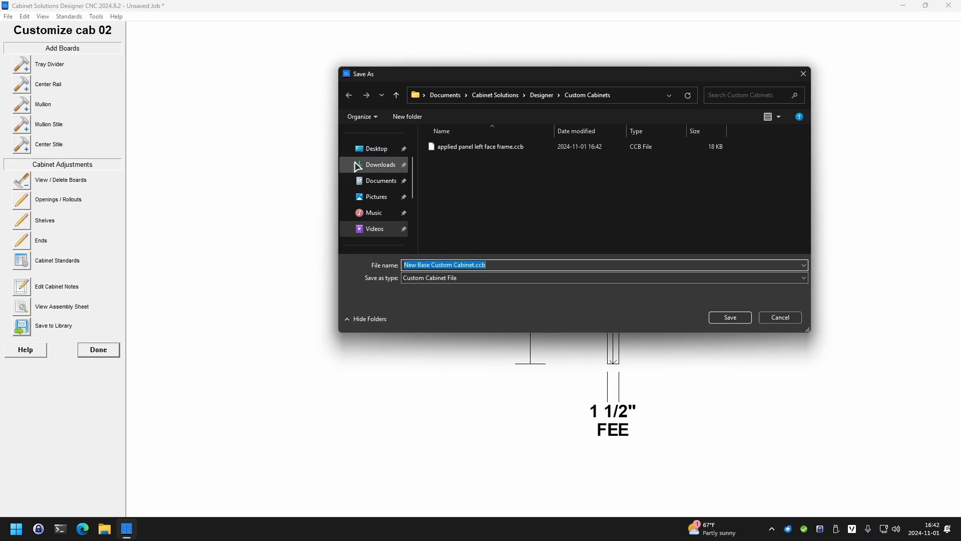
{"action": "left_click", "coordinate": [453, 150]}
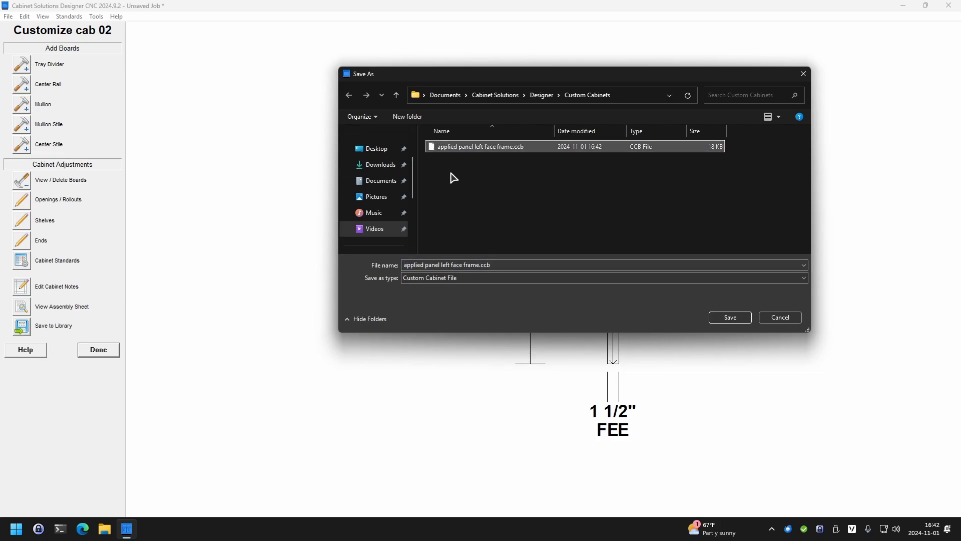
{"action": "left_click", "coordinate": [440, 263]}
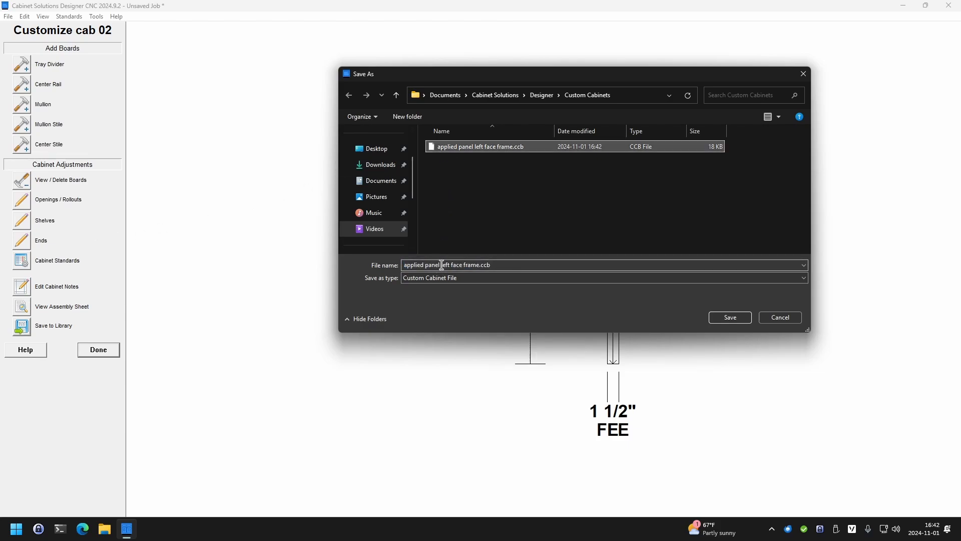
{"action": "left_click", "coordinate": [440, 264]}
{"action": "left_click", "coordinate": [498, 264]}
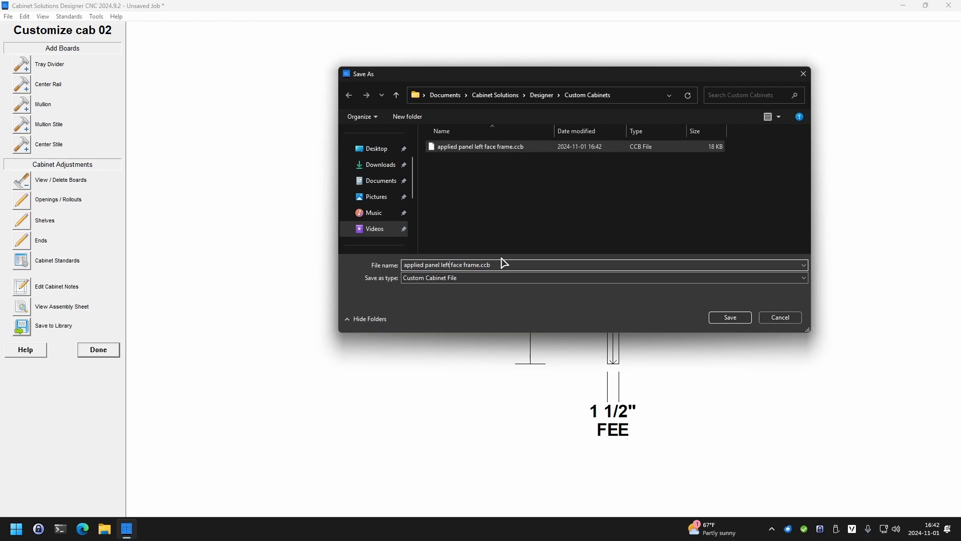
{"action": "key", "text": "BackSpace"}
{"action": "key", "text": "BackSpace"}
{"action": "key", "text": "BackSpace"}
{"action": "key", "text": "BackSpace"}
{"action": "type", "text": "right"}
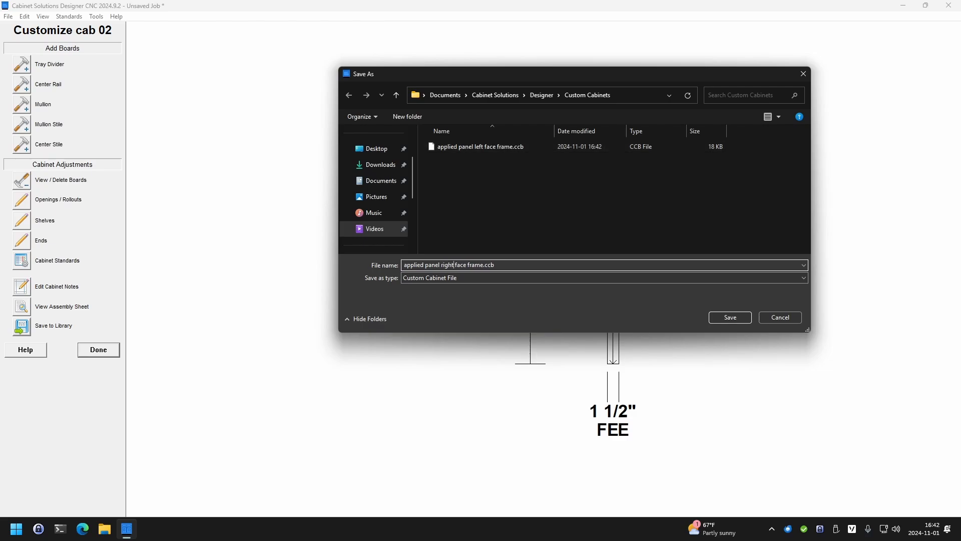
{"action": "key", "text": "Return"}
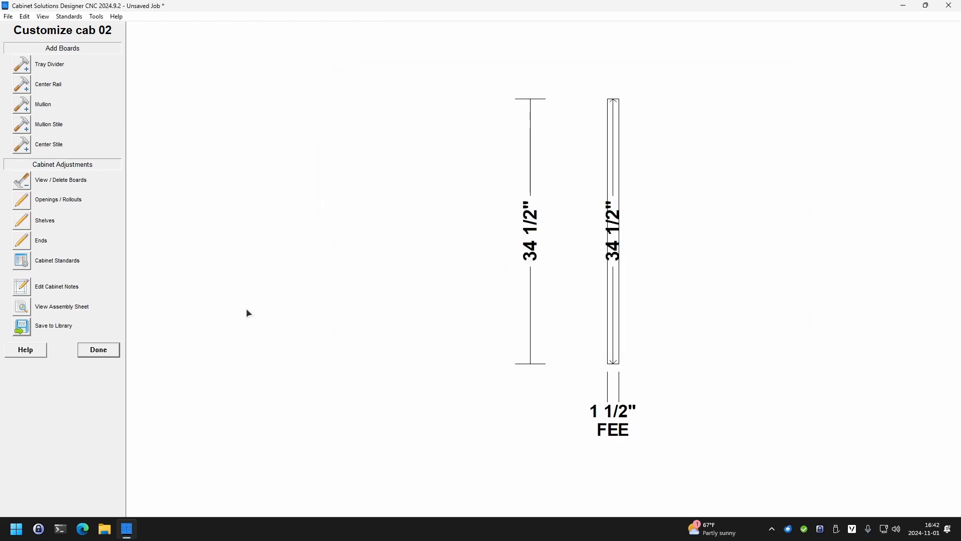
{"action": "left_click", "coordinate": [99, 350]}
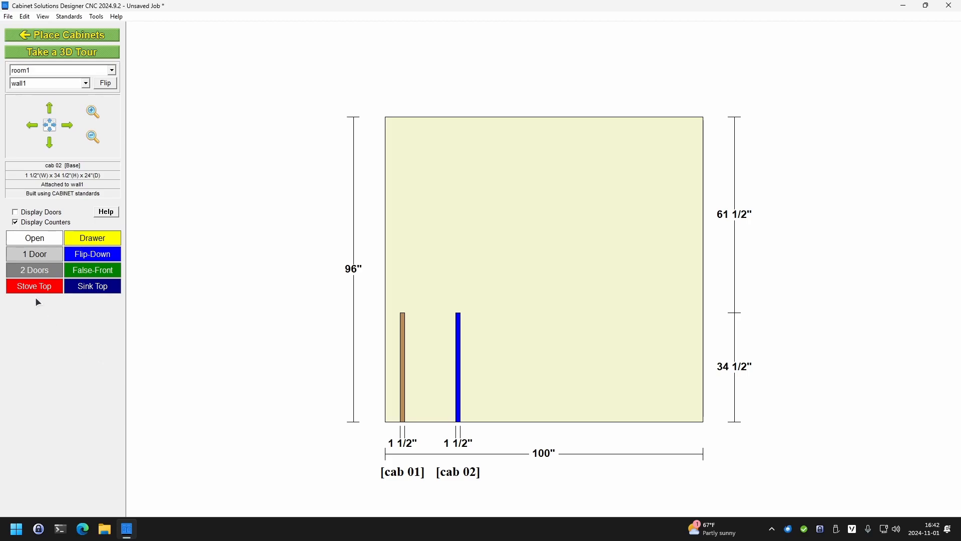
Start a new job without saving the current one or keeping its standards, and apply the factory European standards to it
{"action": "left_click", "coordinate": [71, 36]}
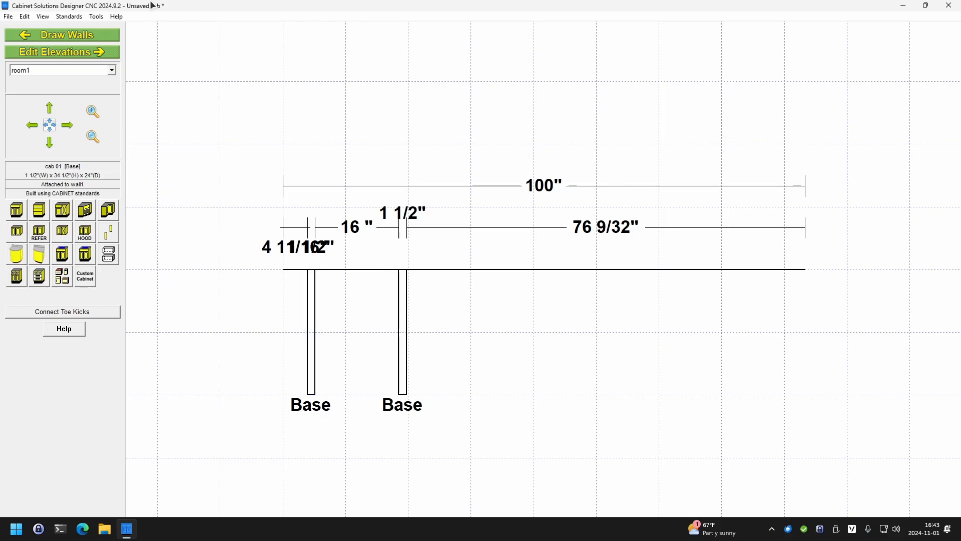
{"action": "left_click", "coordinate": [14, 19]}
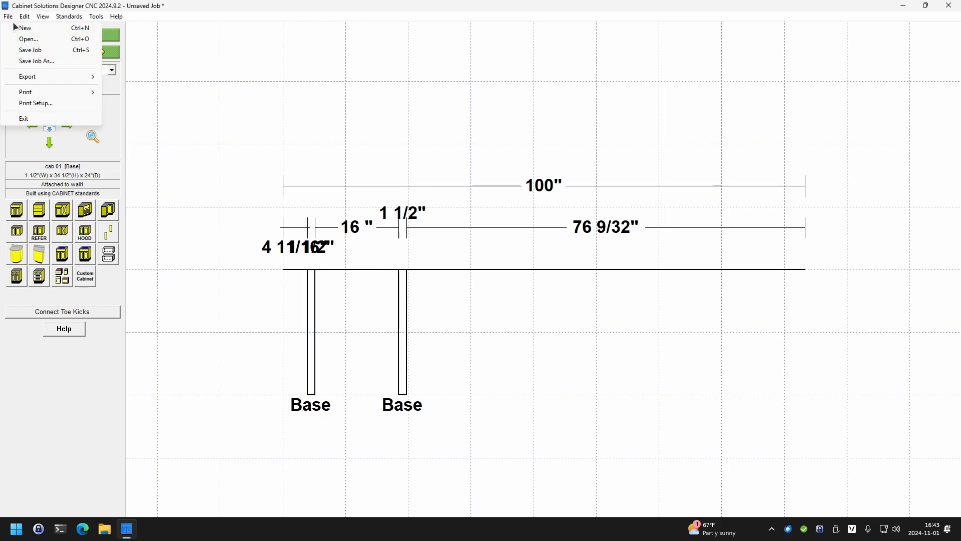
{"action": "left_click", "coordinate": [13, 26]}
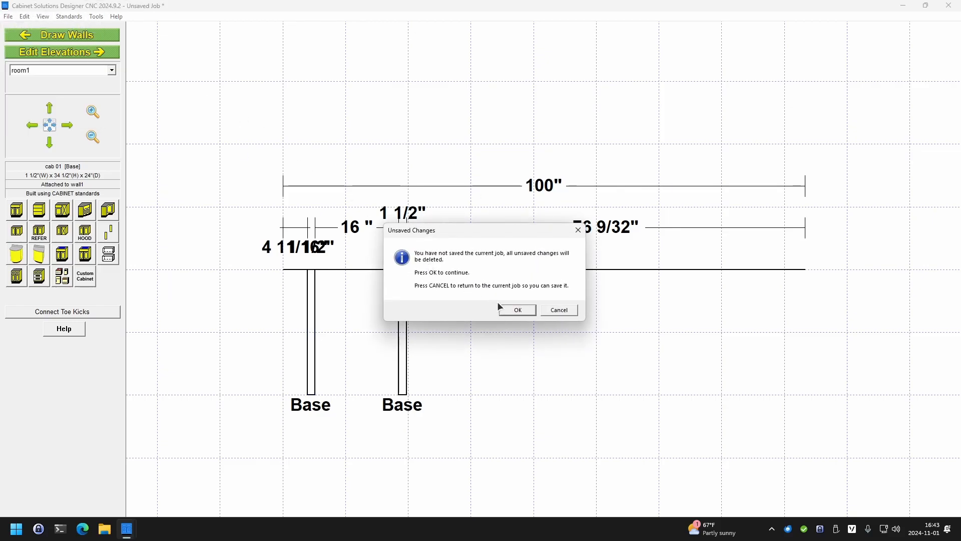
{"action": "left_click", "coordinate": [518, 310]}
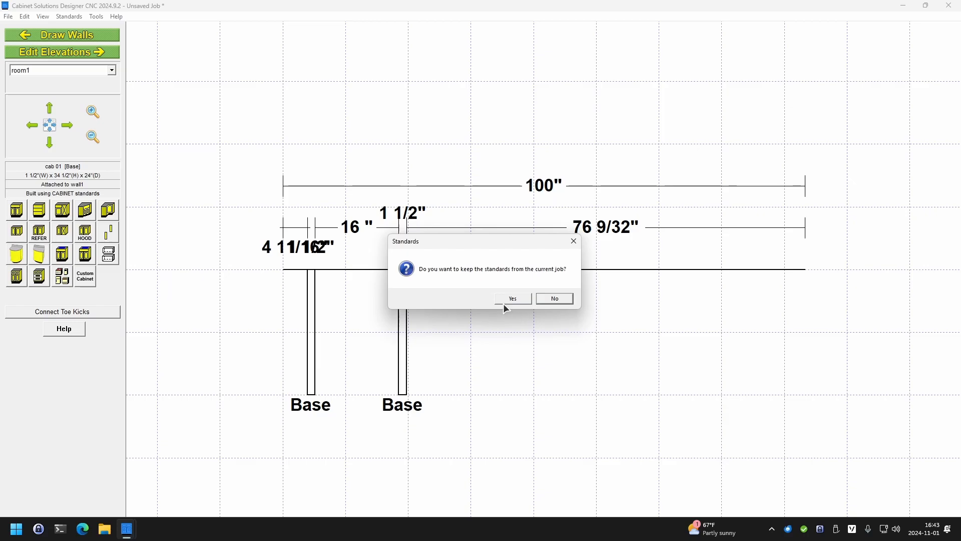
{"action": "left_click", "coordinate": [555, 299]}
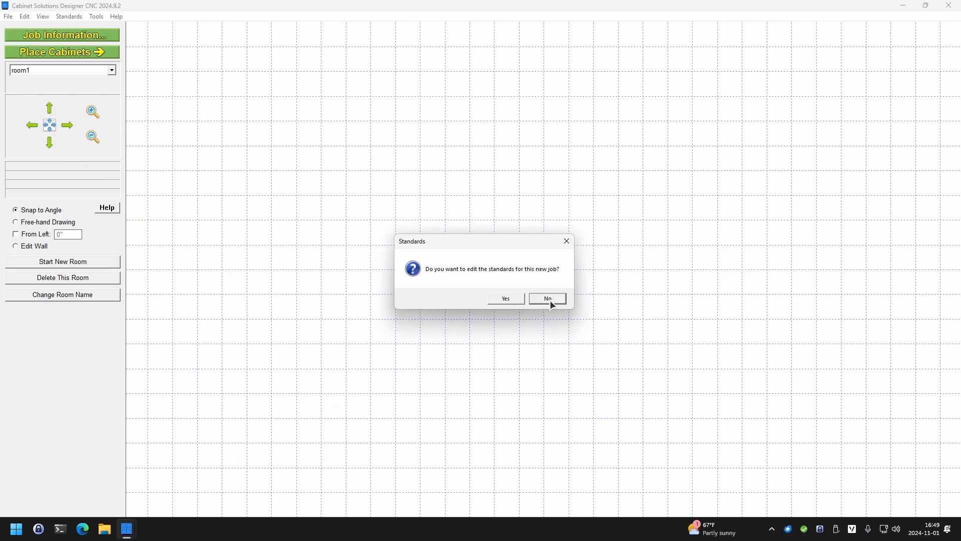
{"action": "left_click", "coordinate": [514, 298]}
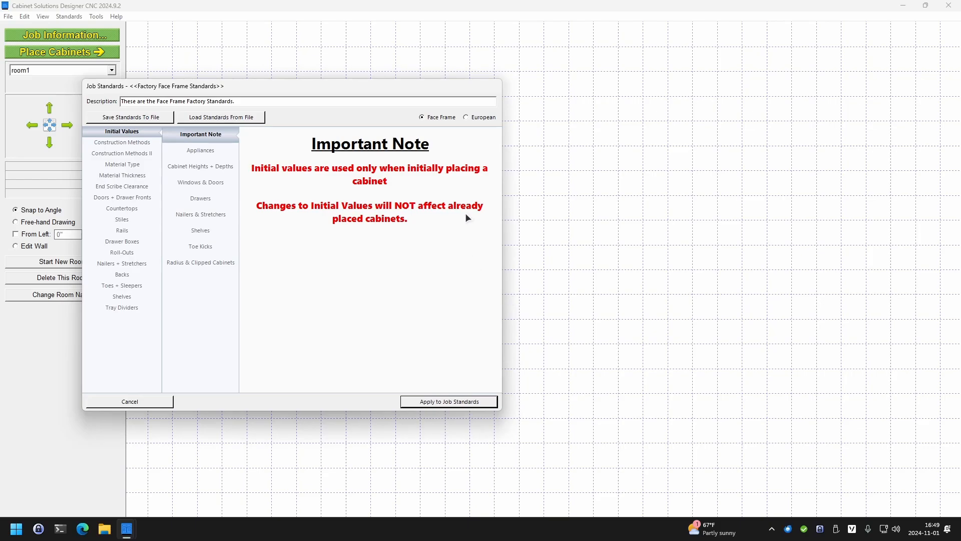
{"action": "left_click", "coordinate": [482, 117]}
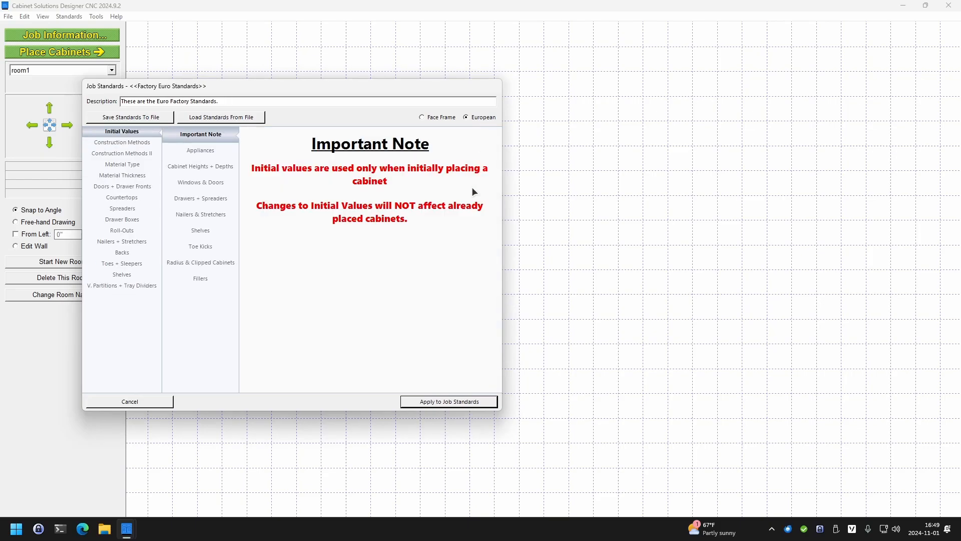
{"action": "left_click", "coordinate": [434, 402]}
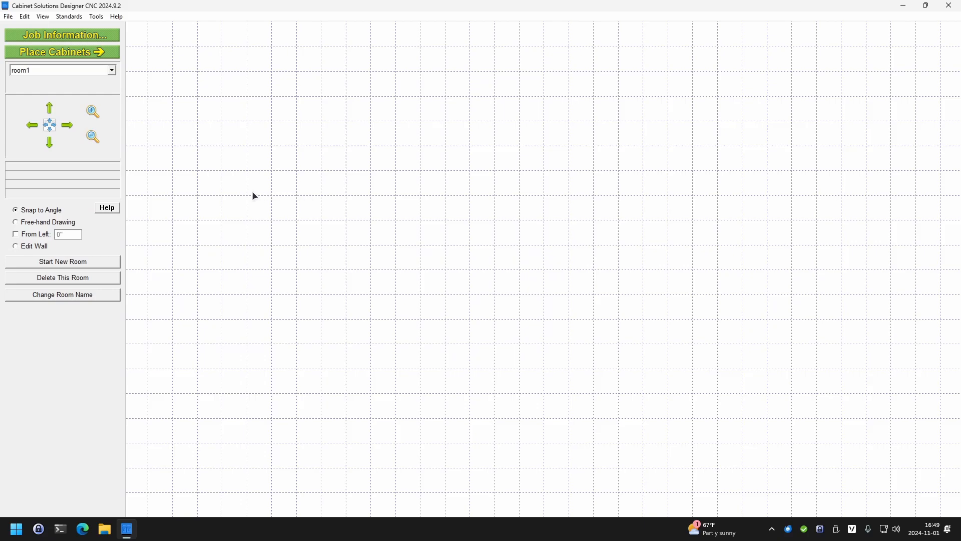
Draw a straight horizontal wall and set its length to 50"
{"action": "left_click_drag", "start_coordinate": [249, 193], "coordinate": [345, 210]}
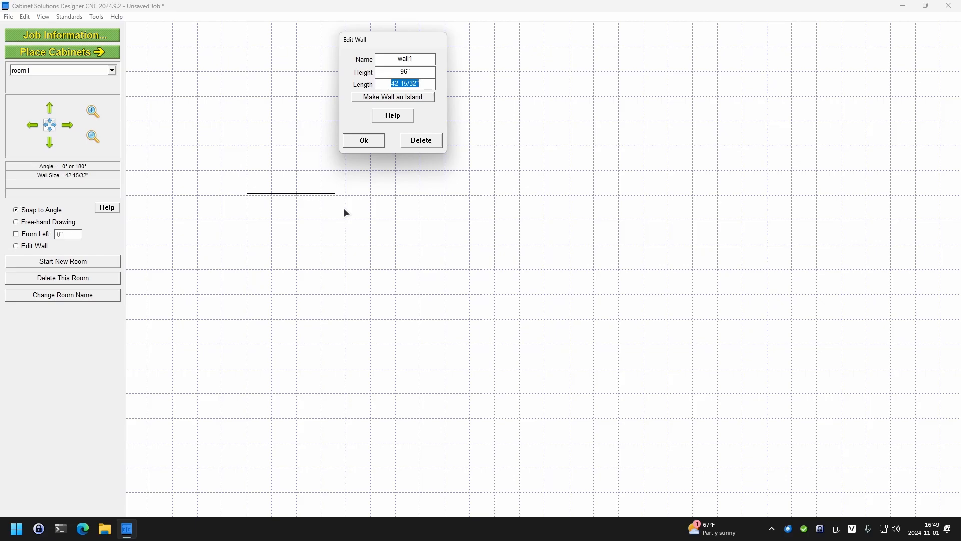
{"action": "type", "text": "50"}
{"action": "left_click", "coordinate": [381, 146]}
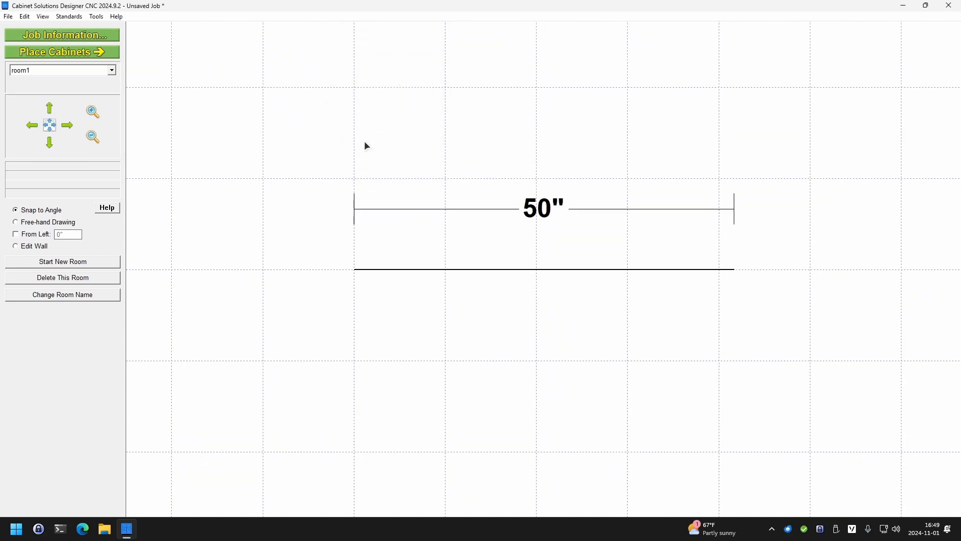
Place a 24" wide base cabinet on the wall, about 4" from its left end
{"action": "left_click", "coordinate": [87, 52]}
{"action": "left_click", "coordinate": [17, 209]}
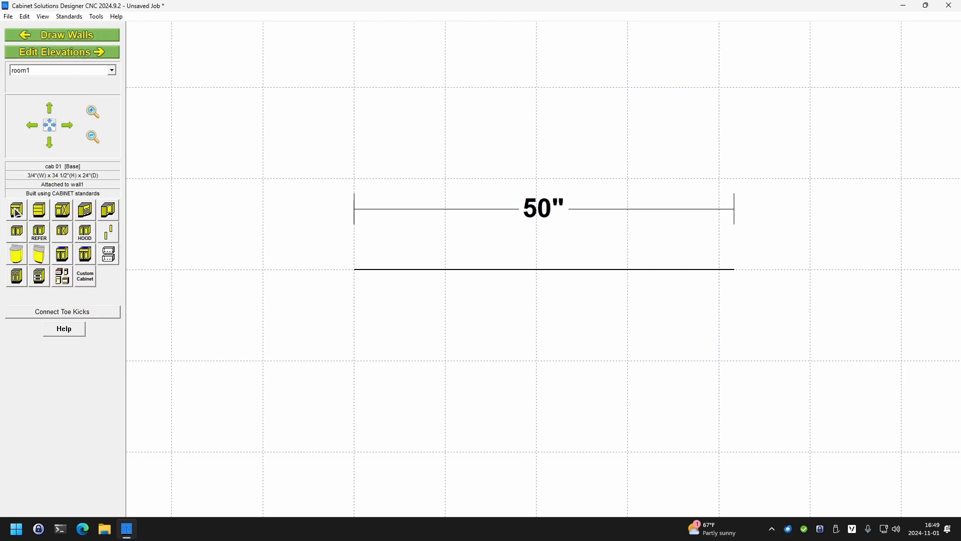
{"action": "left_click", "coordinate": [441, 391]}
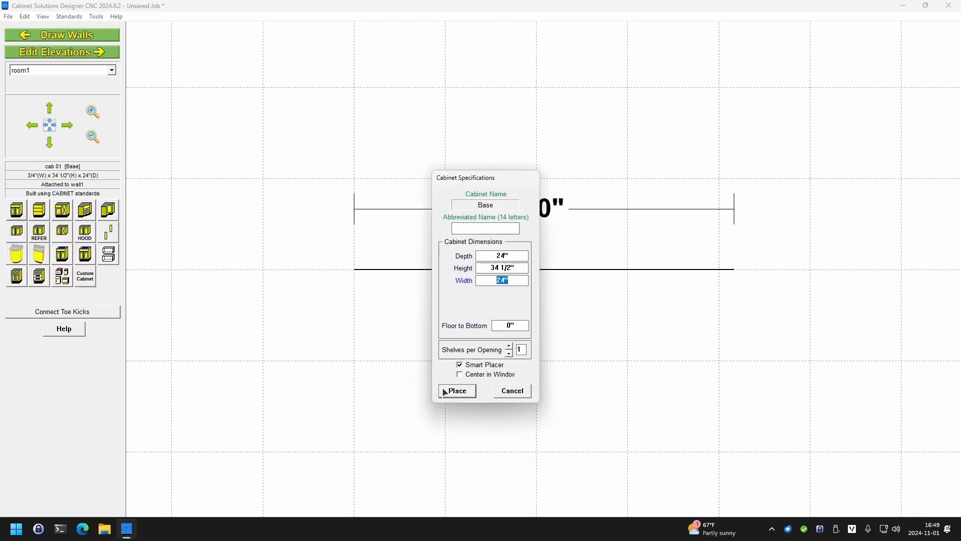
{"action": "left_click", "coordinate": [436, 369]}
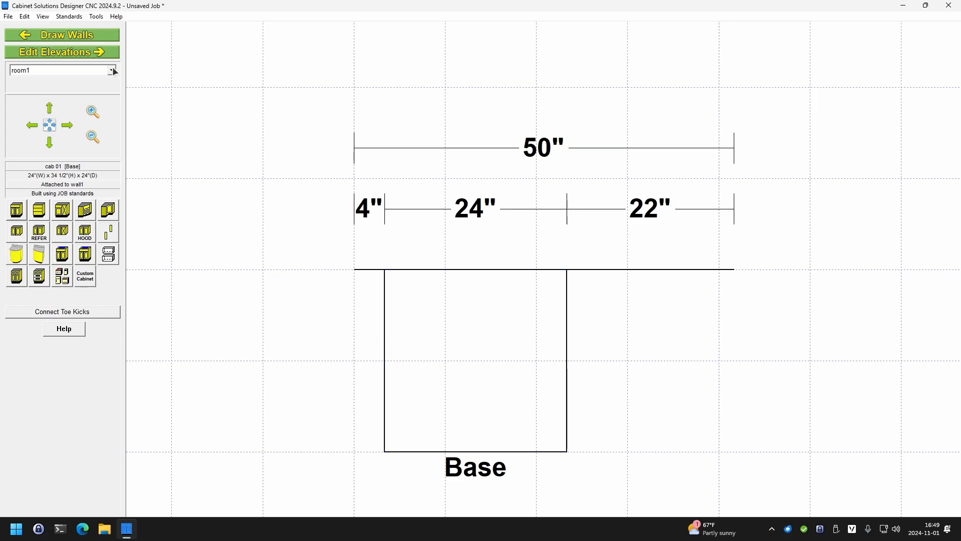
Open cab 01 for customizing from its elevation and remove the countertop in its cabinet standards
{"action": "left_click", "coordinate": [97, 56]}
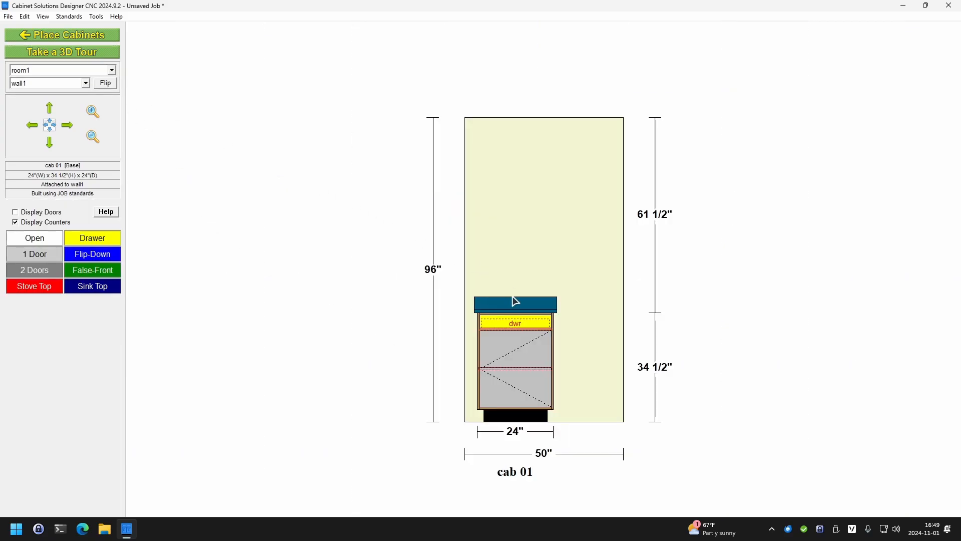
{"action": "double_click", "coordinate": [506, 339]}
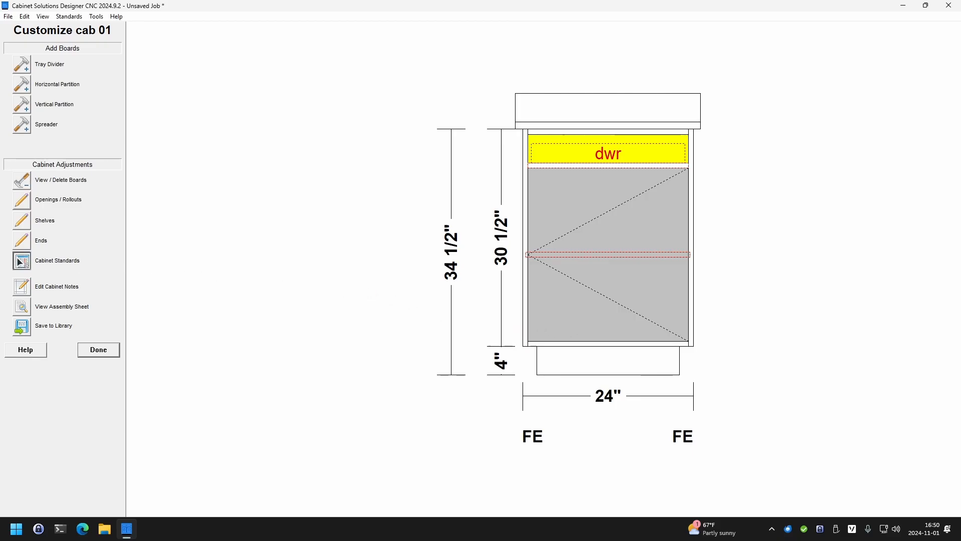
{"action": "left_click", "coordinate": [45, 263]}
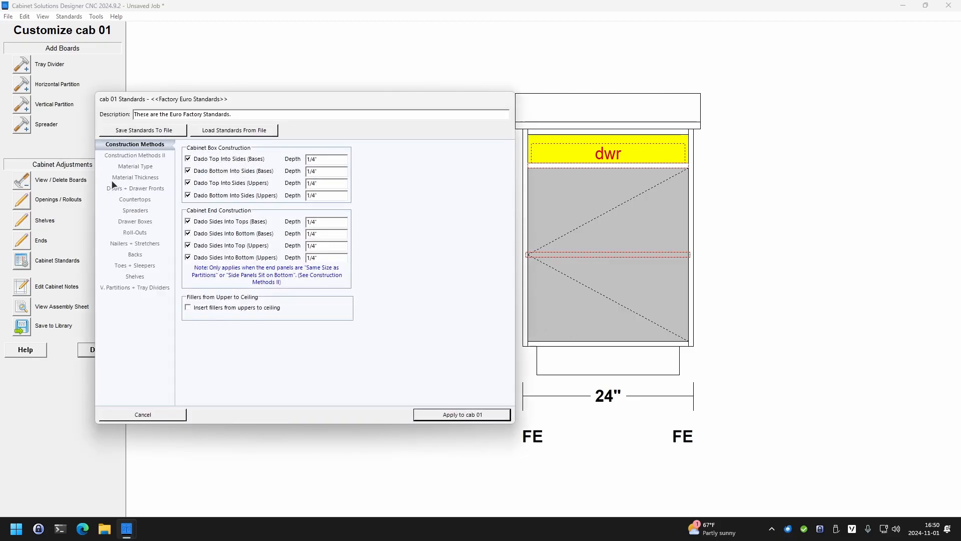
{"action": "left_click", "coordinate": [128, 200]}
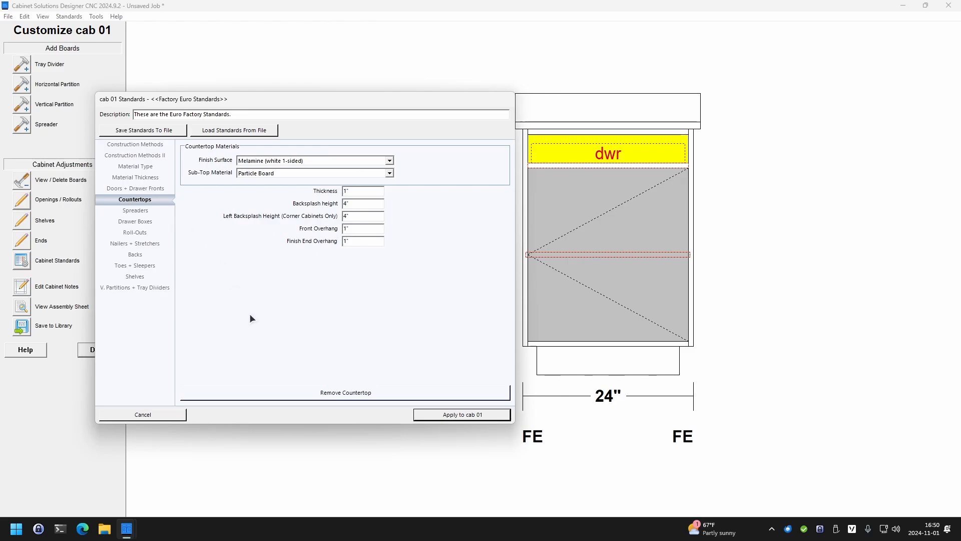
{"action": "left_click", "coordinate": [260, 395]}
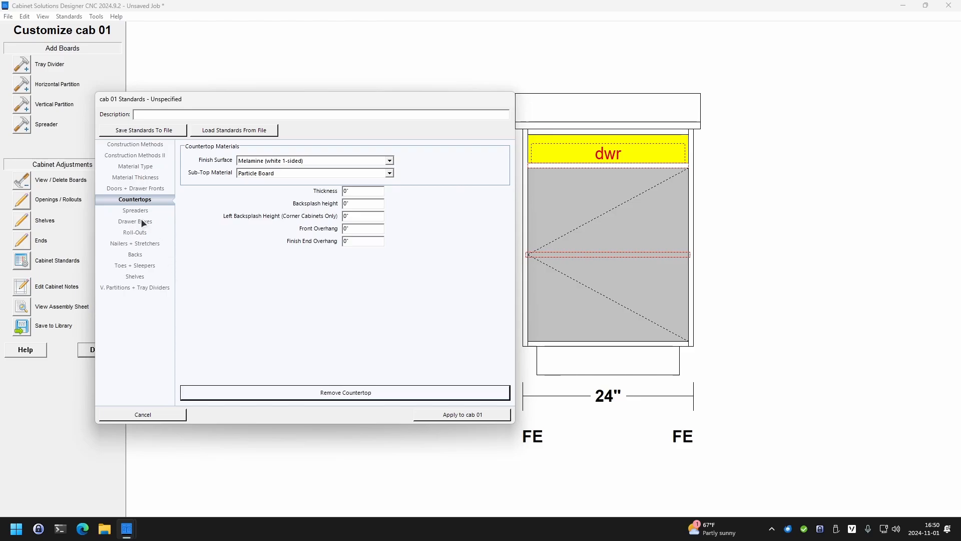
Remove the nailers and stretchers in cab 01's standards and check that backs in base cabinets are turned off
{"action": "left_click", "coordinate": [136, 245]}
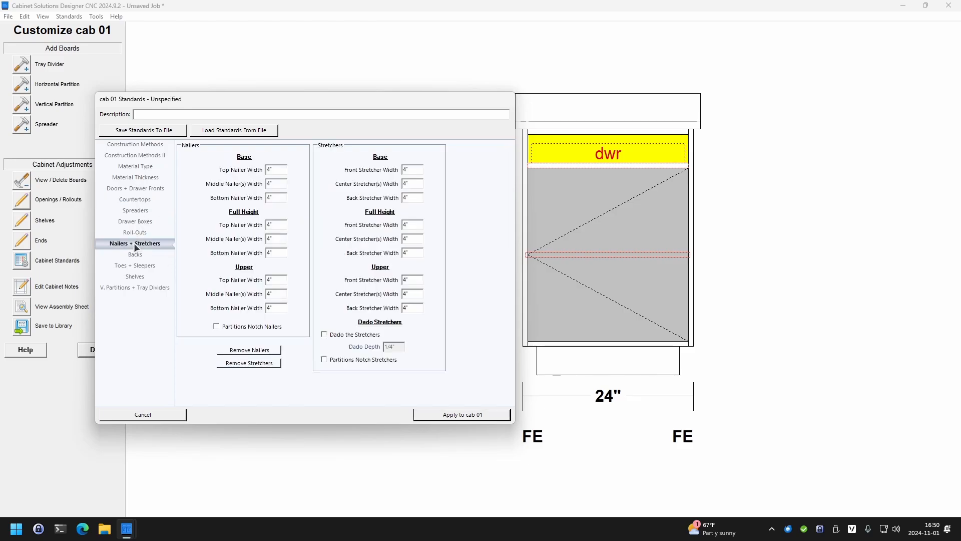
{"action": "left_click", "coordinate": [243, 349]}
{"action": "left_click", "coordinate": [239, 364]}
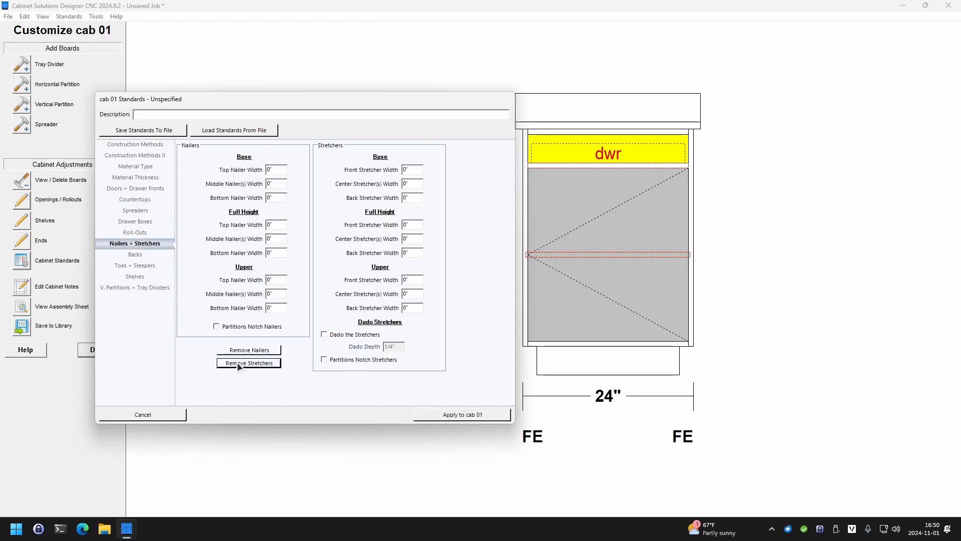
{"action": "left_click", "coordinate": [130, 253]}
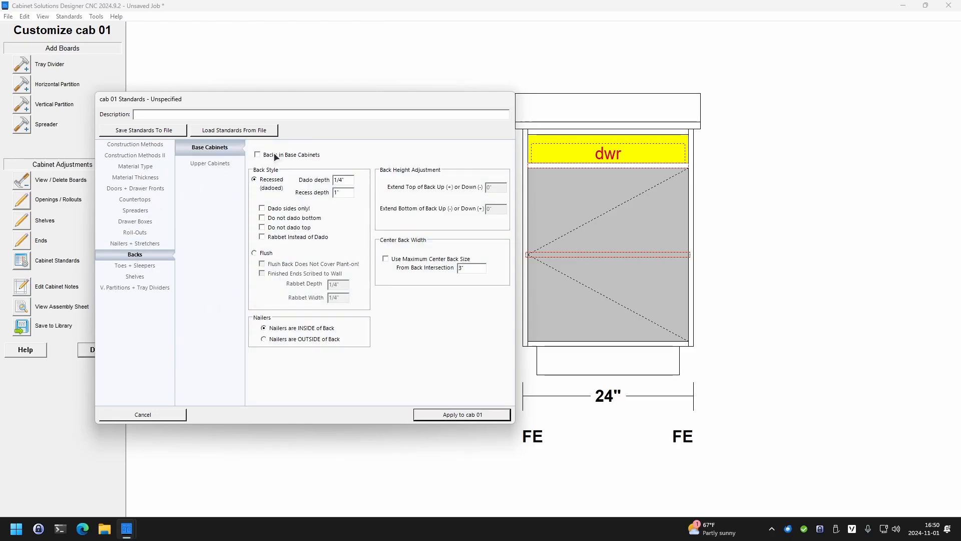
Remove all toes and sleepers in cab 01's standards and apply the standards to the cabinet
{"action": "left_click", "coordinate": [133, 266]}
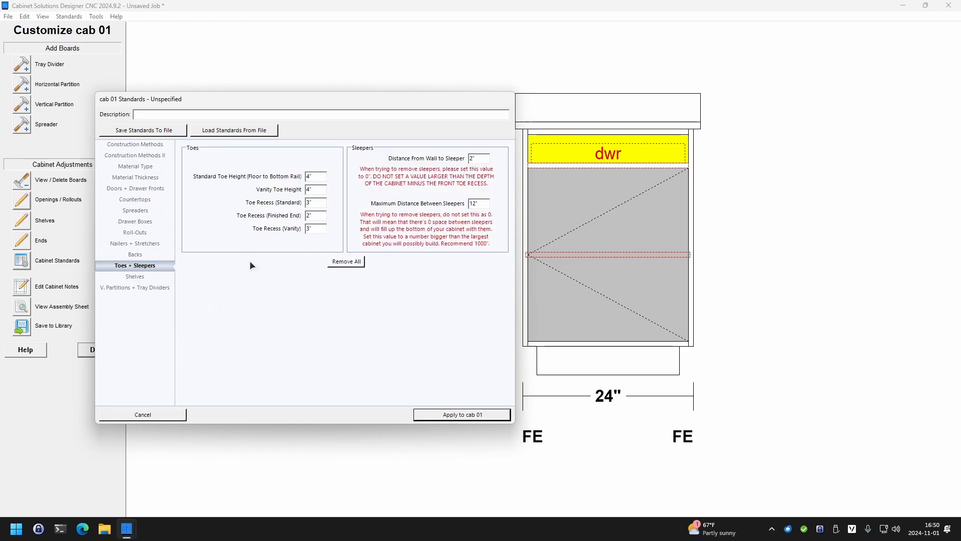
{"action": "left_click", "coordinate": [337, 260]}
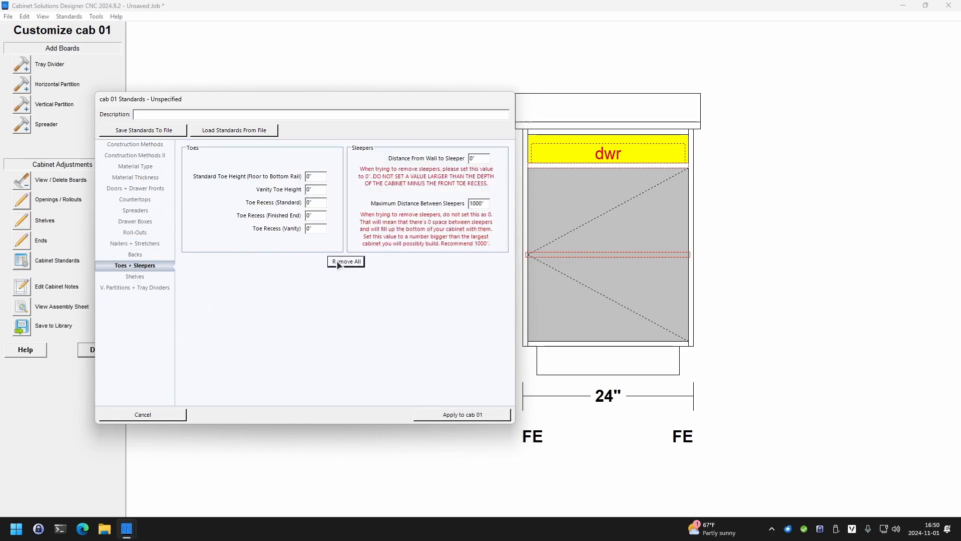
{"action": "left_click", "coordinate": [446, 414]}
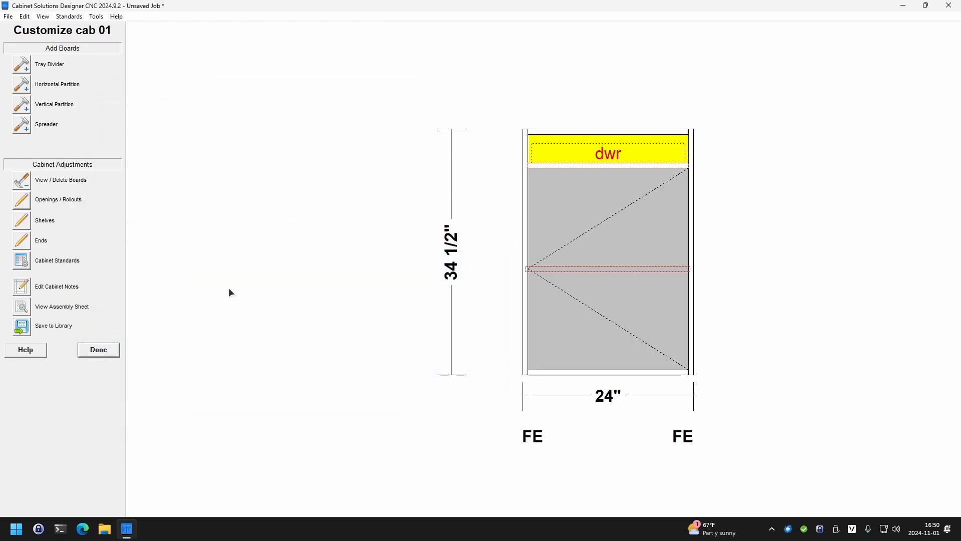
Clear cab 01's interior boards, leaving only the exterior structural boards and the door
{"action": "left_click", "coordinate": [28, 183]}
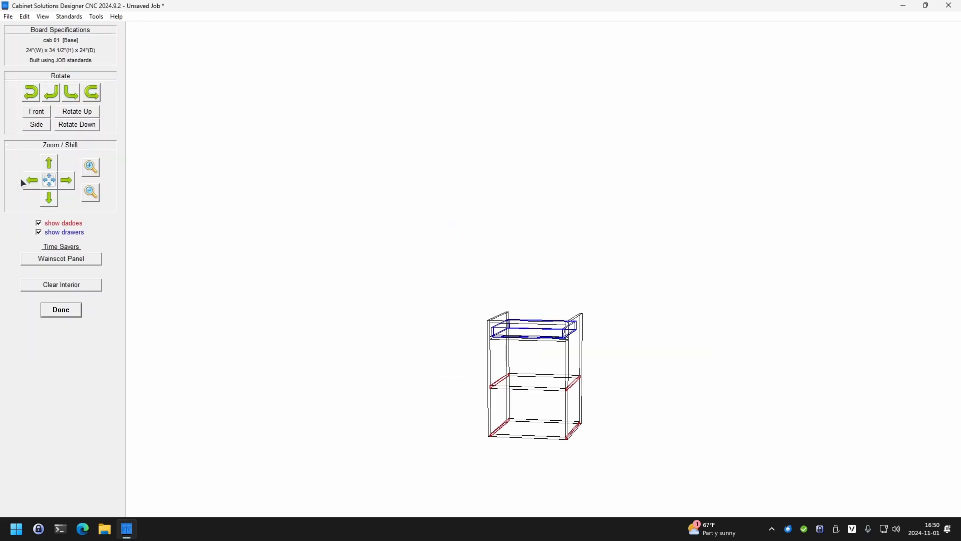
{"action": "left_click", "coordinate": [52, 287]}
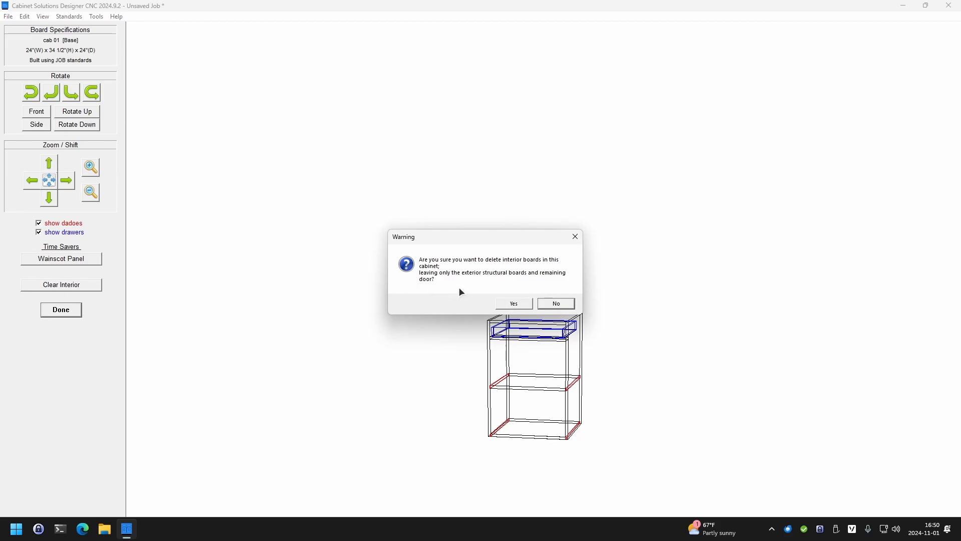
{"action": "left_click", "coordinate": [516, 304]}
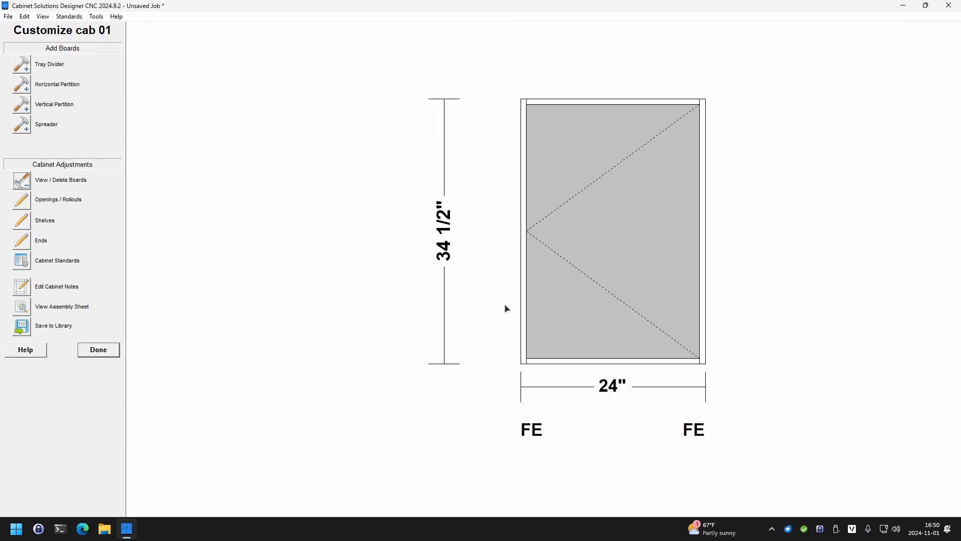
Change cab 01's single-door opening #1 to the Open type
{"action": "left_click", "coordinate": [56, 200]}
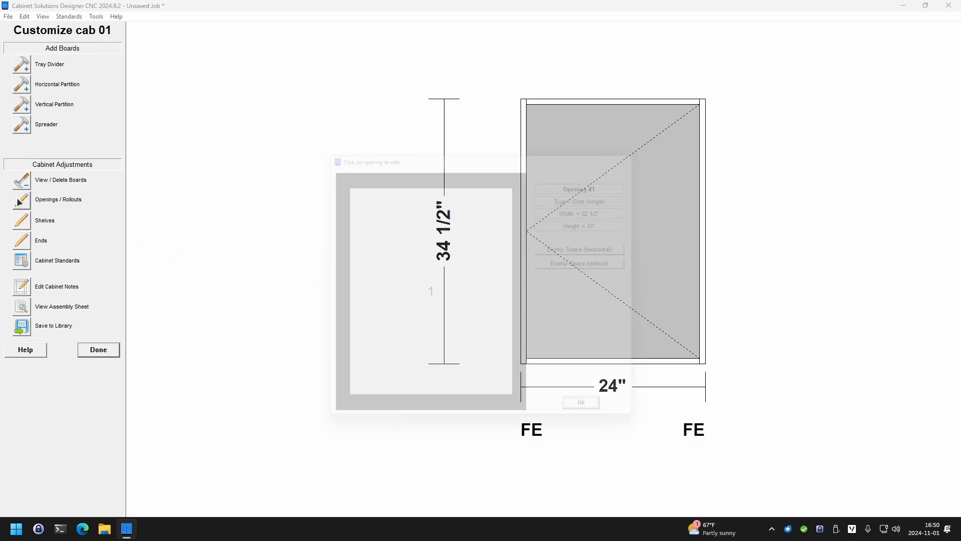
{"action": "left_click", "coordinate": [409, 250]}
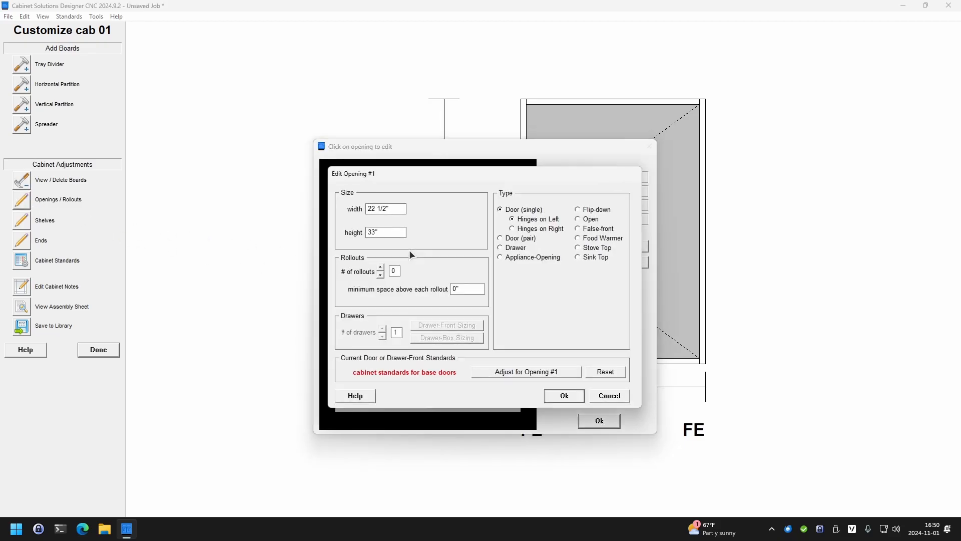
{"action": "left_click", "coordinate": [591, 221]}
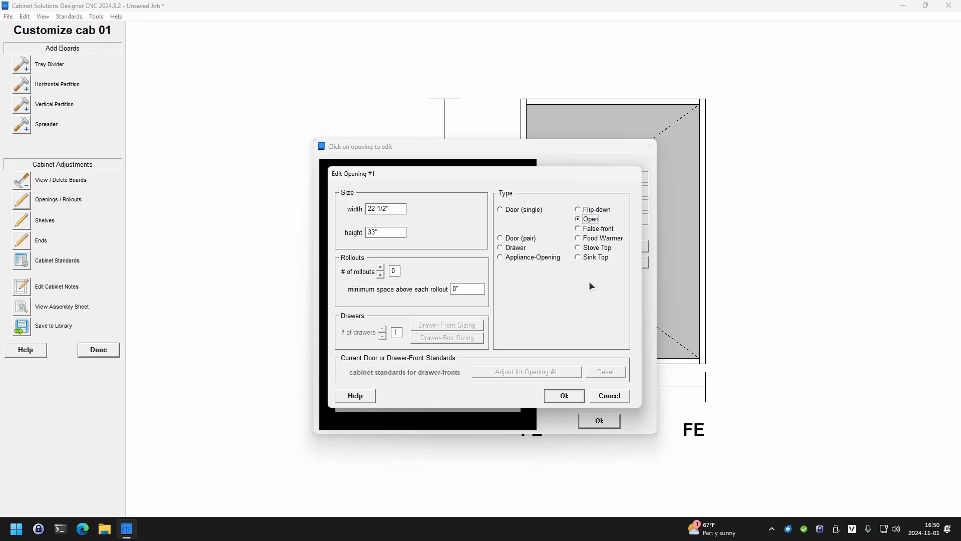
{"action": "left_click", "coordinate": [573, 397]}
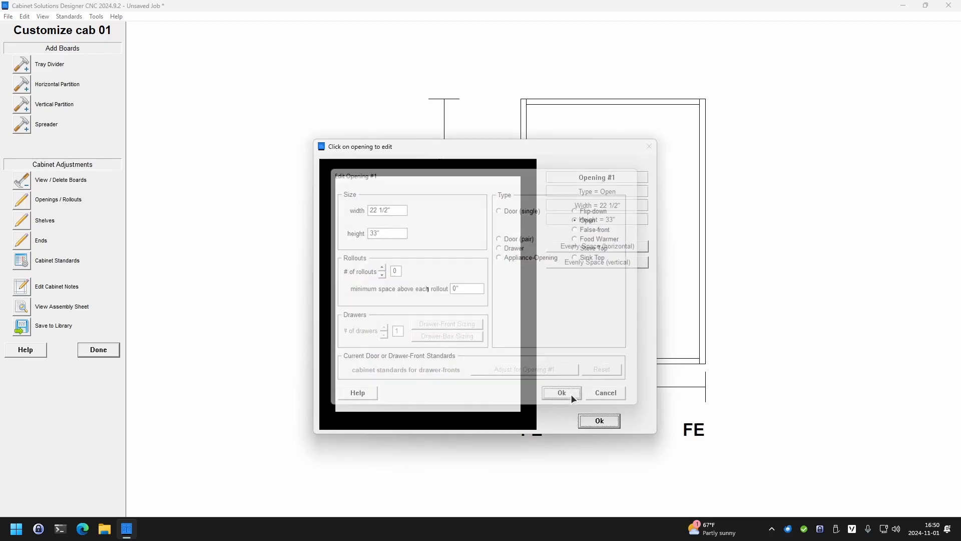
{"action": "left_click", "coordinate": [593, 422]}
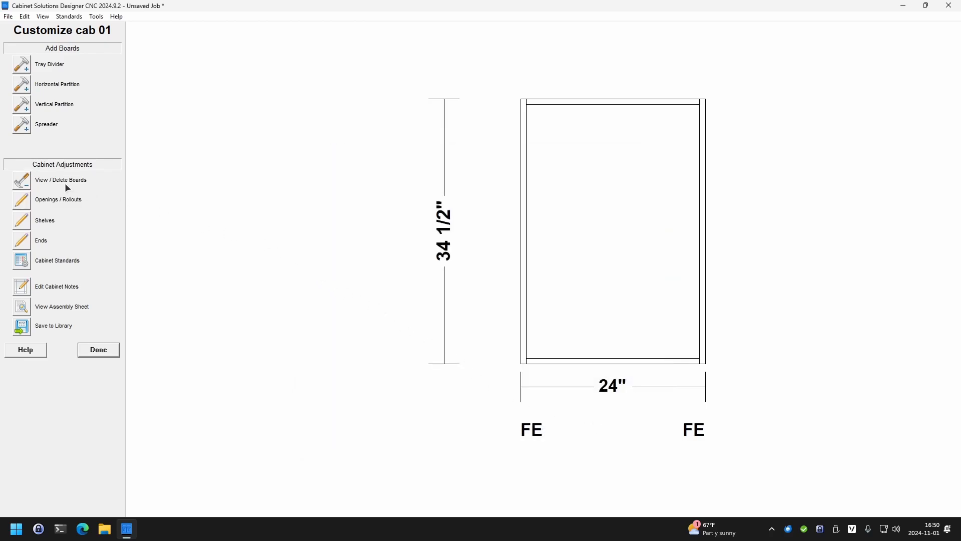
Delete the piece spanning cab 01's top front, the bottom board's edging and the bottom board
{"action": "left_click", "coordinate": [22, 180]}
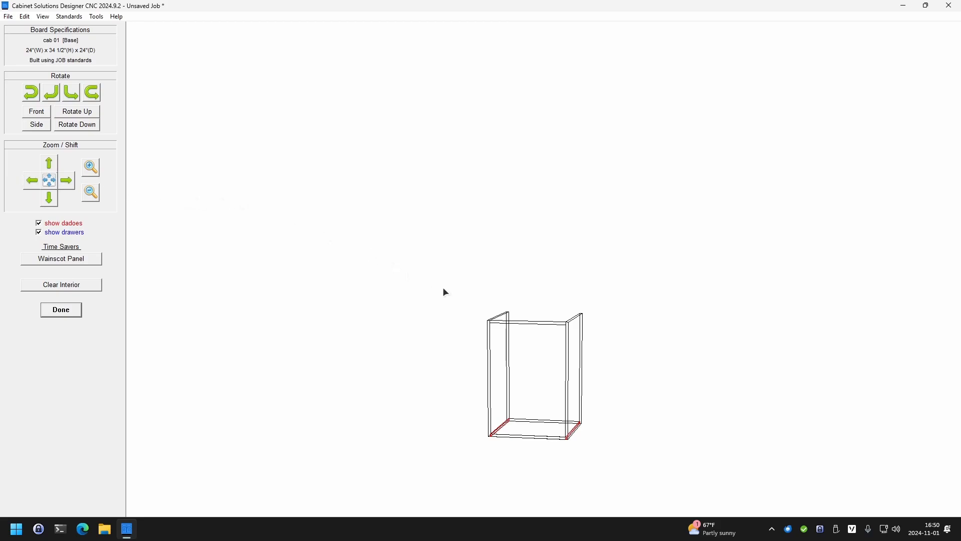
{"action": "left_click", "coordinate": [528, 325]}
{"action": "left_click", "coordinate": [497, 299]}
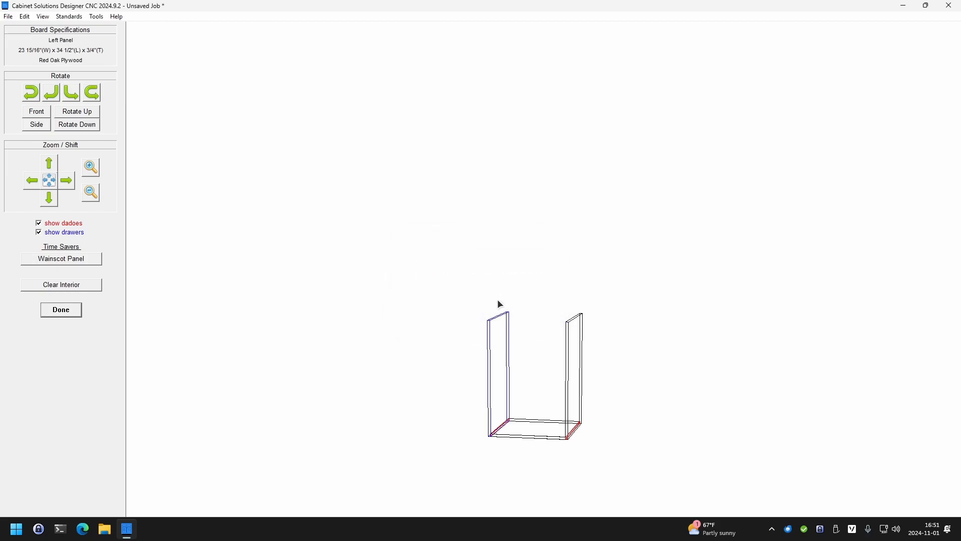
{"action": "left_click", "coordinate": [530, 433]}
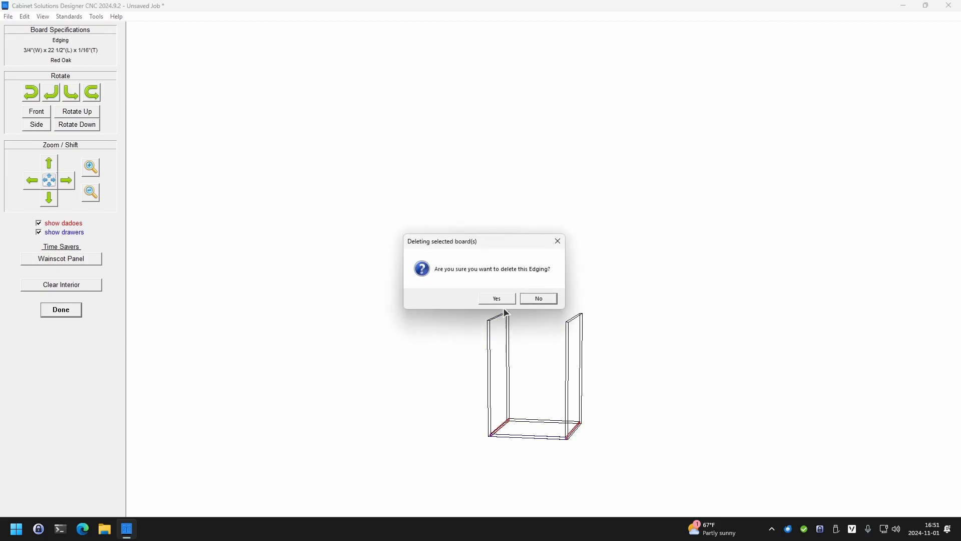
{"action": "left_click", "coordinate": [498, 298]}
{"action": "left_click", "coordinate": [530, 433]}
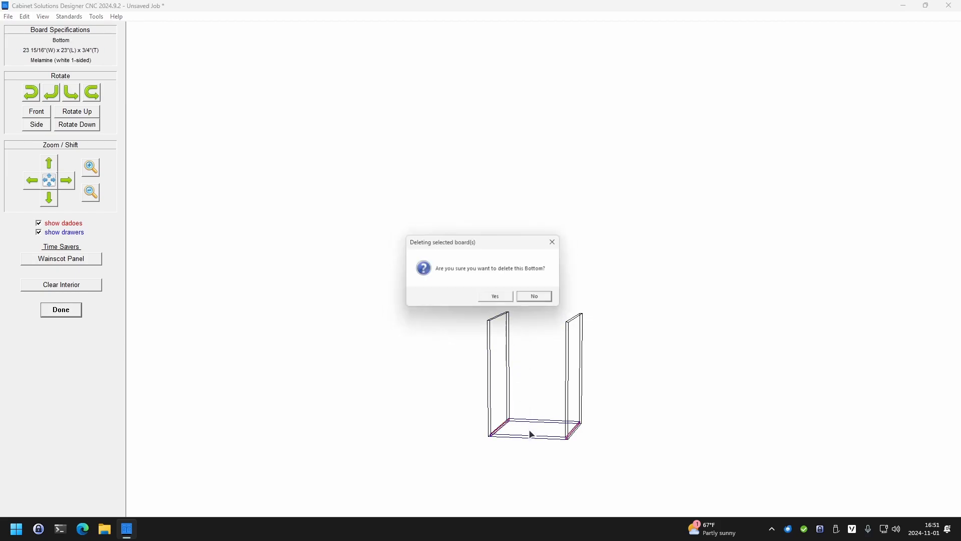
{"action": "left_click", "coordinate": [498, 298]}
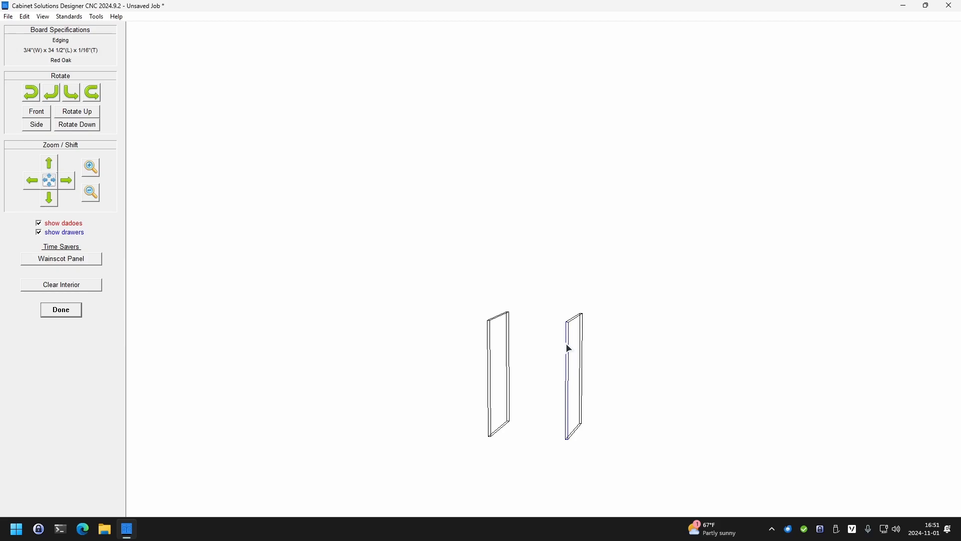
Delete the right panel and its edging, keeping only the left panel, and finish customizing cab 01
{"action": "key", "text": "Delete"}
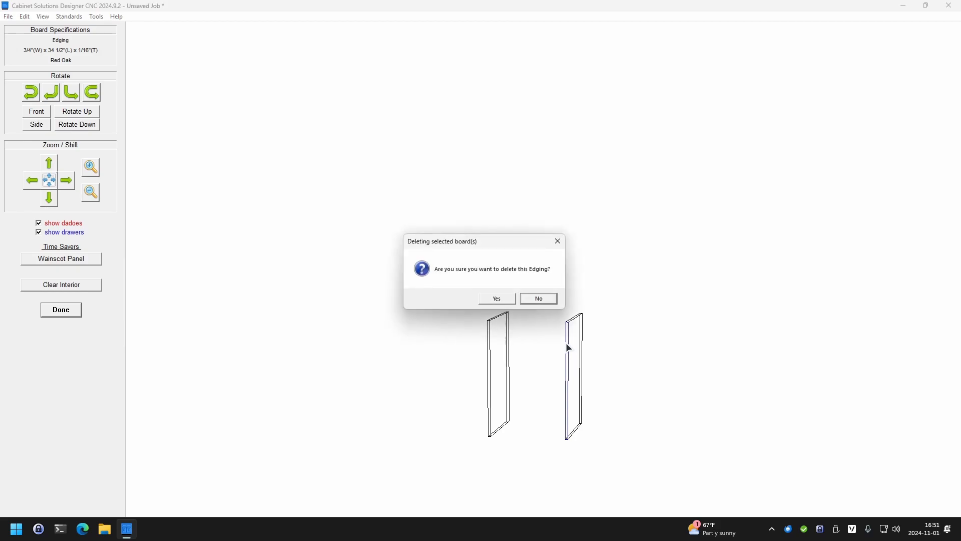
{"action": "left_click", "coordinate": [499, 298]}
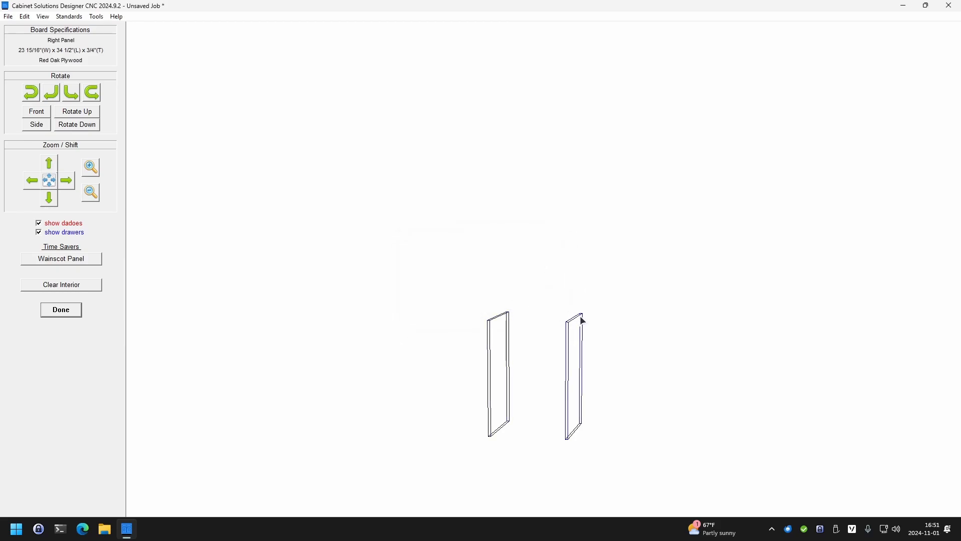
{"action": "key", "text": "Delete"}
{"action": "left_click", "coordinate": [515, 299]}
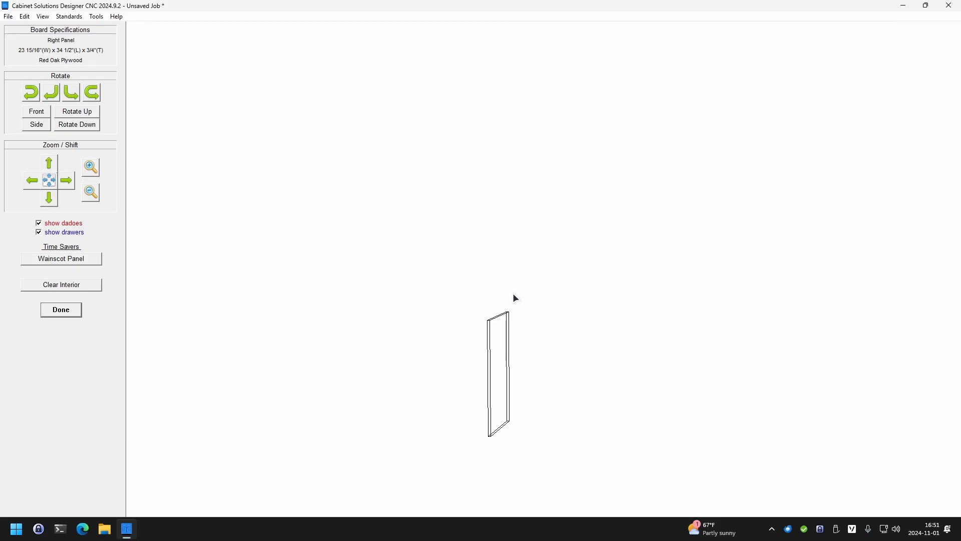
{"action": "left_click", "coordinate": [508, 317]}
{"action": "left_click", "coordinate": [61, 310]}
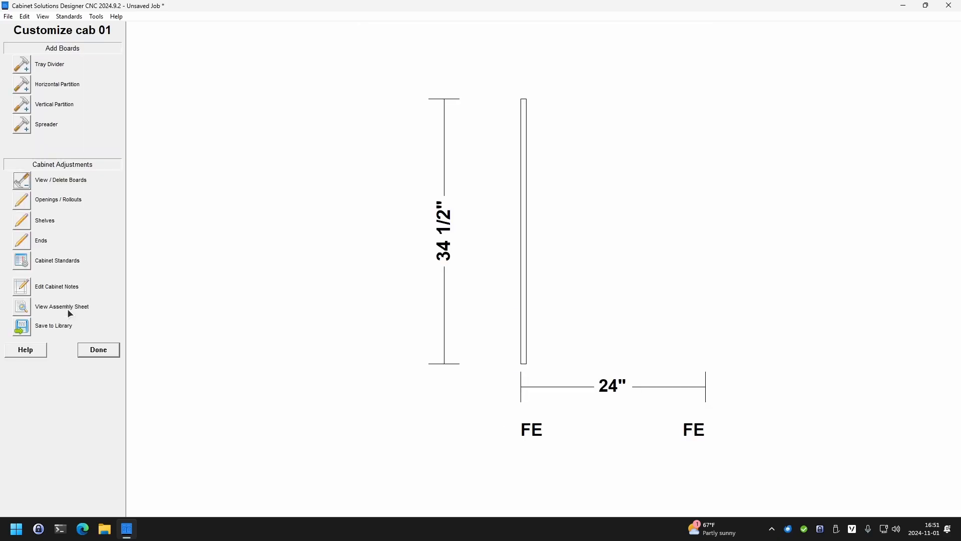
{"action": "left_click", "coordinate": [100, 349]}
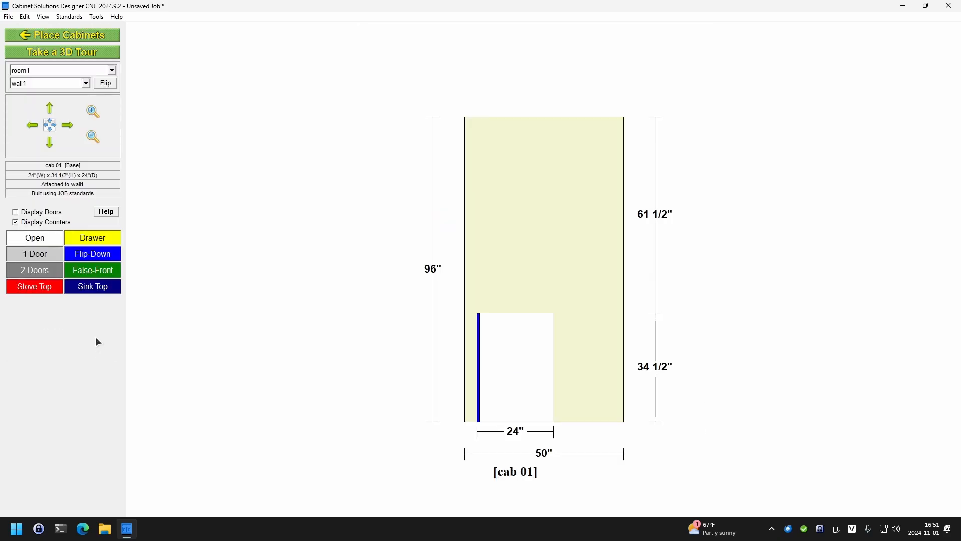
Set cab 01's width to 3/4" in the room plan and place it back on wall1 near its left end
{"action": "left_click", "coordinate": [89, 36]}
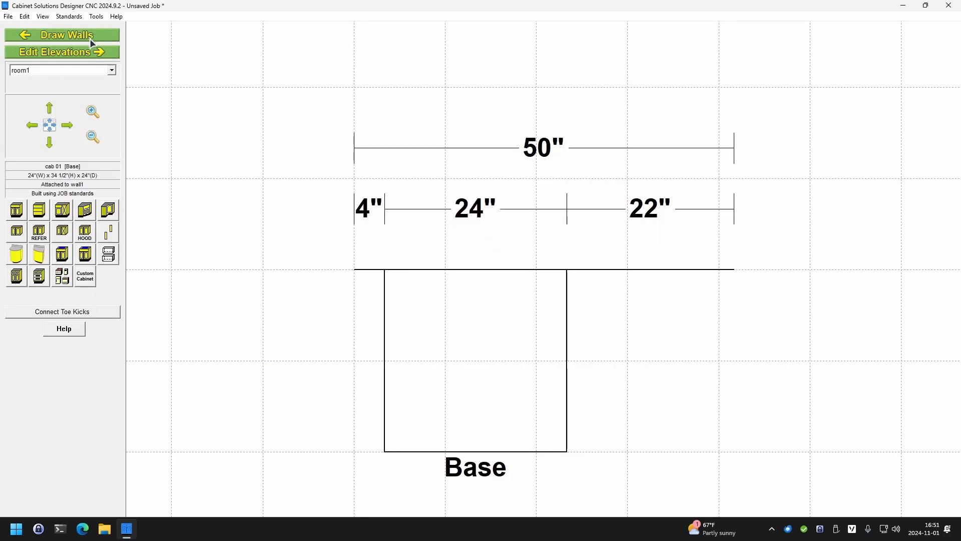
{"action": "double_click", "coordinate": [422, 297]}
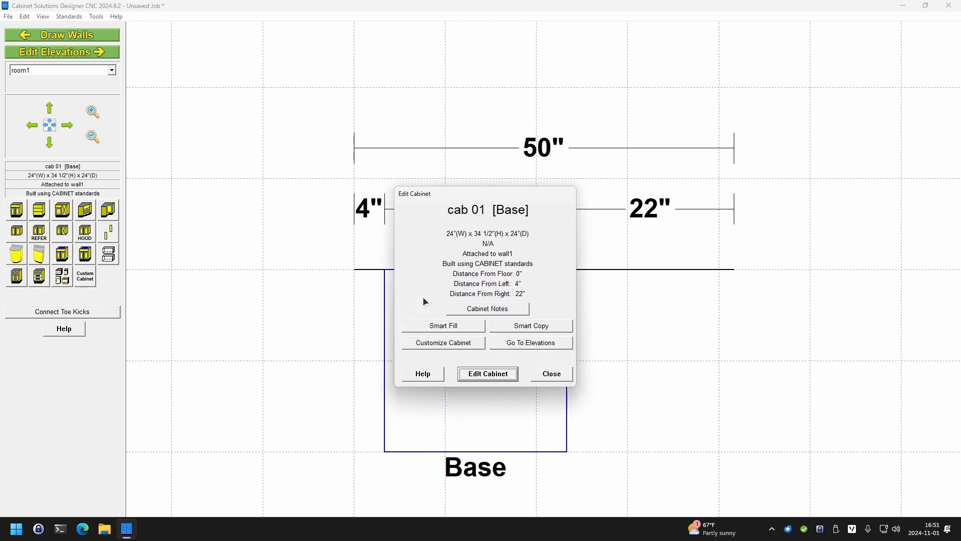
{"action": "left_click", "coordinate": [488, 373]}
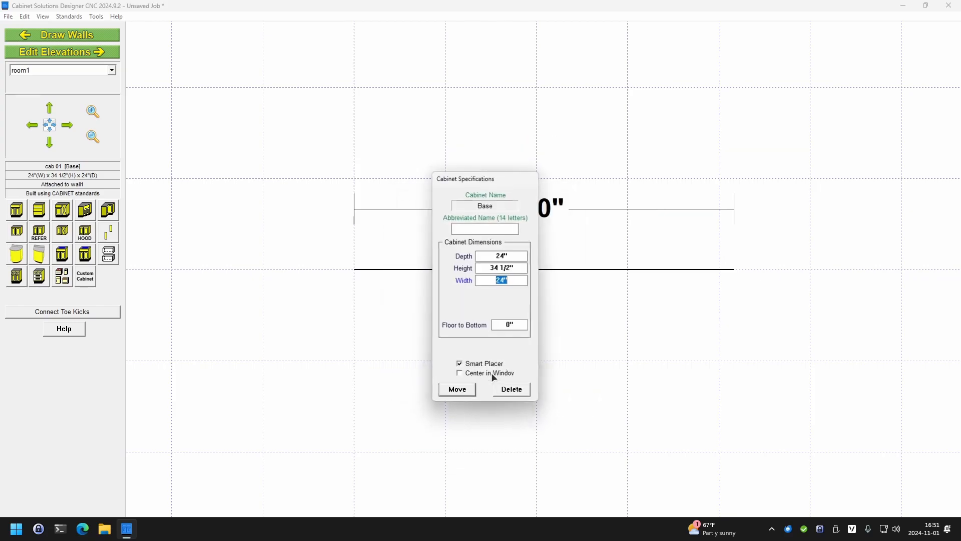
{"action": "type", "text": ".75"}
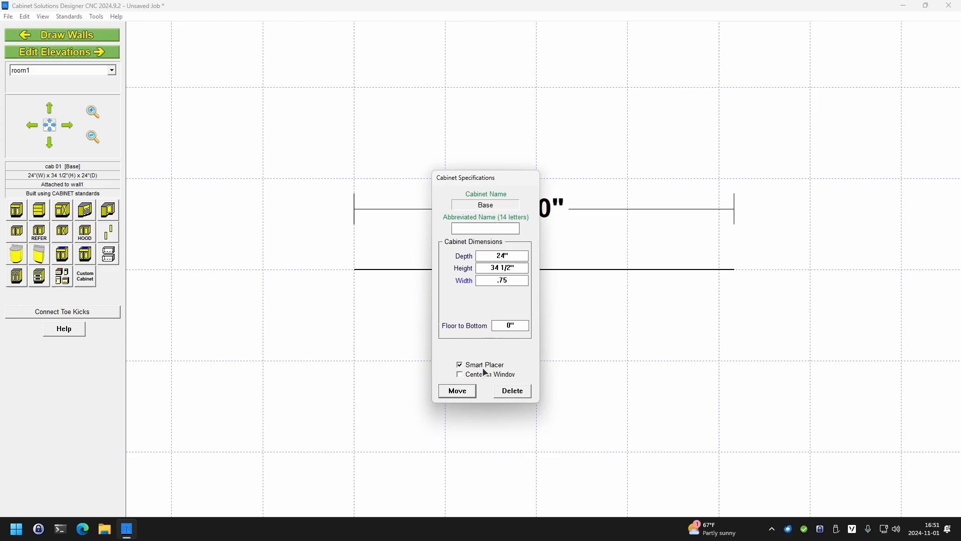
{"action": "left_click", "coordinate": [457, 391]}
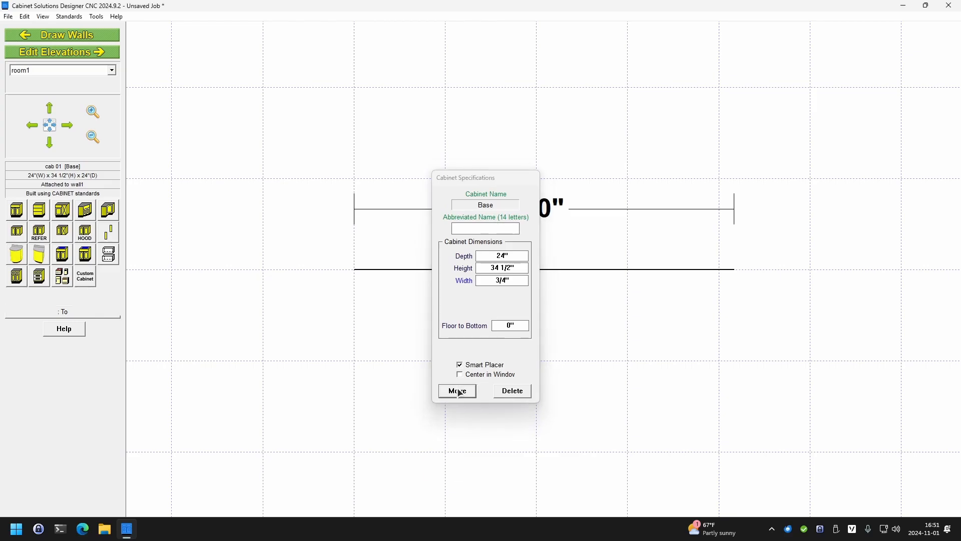
{"action": "left_click", "coordinate": [414, 362]}
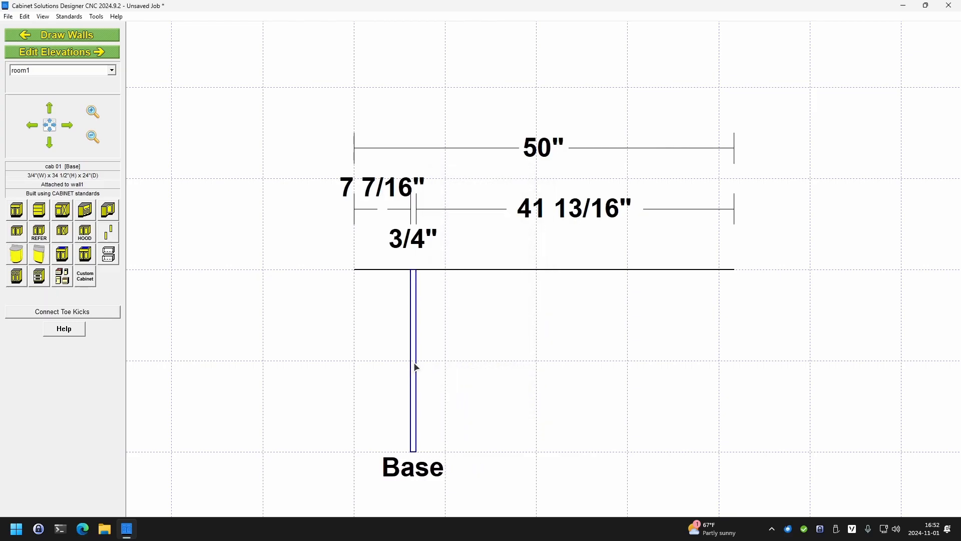
Open cab 01 for customizing from its elevation and save it to the custom cabinet library as "applied panel euro"
{"action": "left_click", "coordinate": [74, 52]}
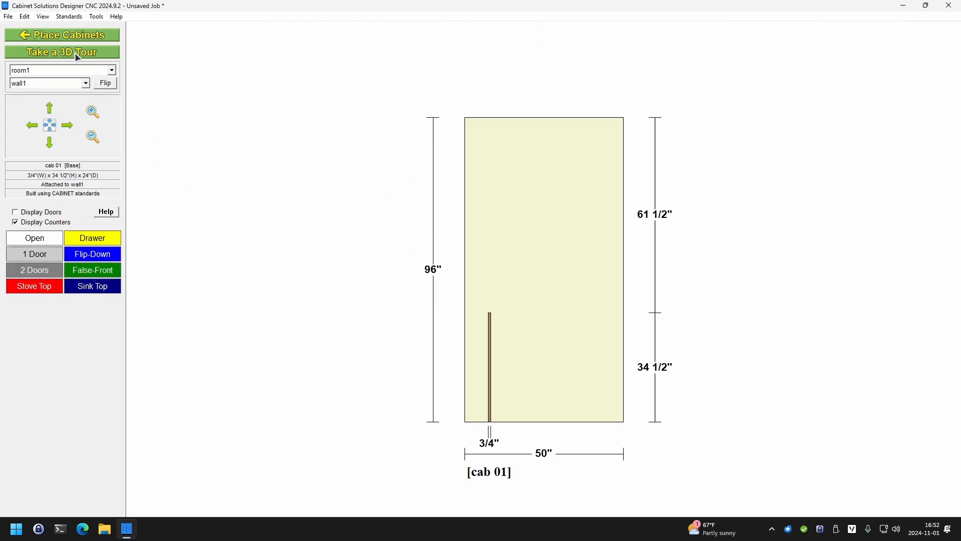
{"action": "double_click", "coordinate": [491, 334]}
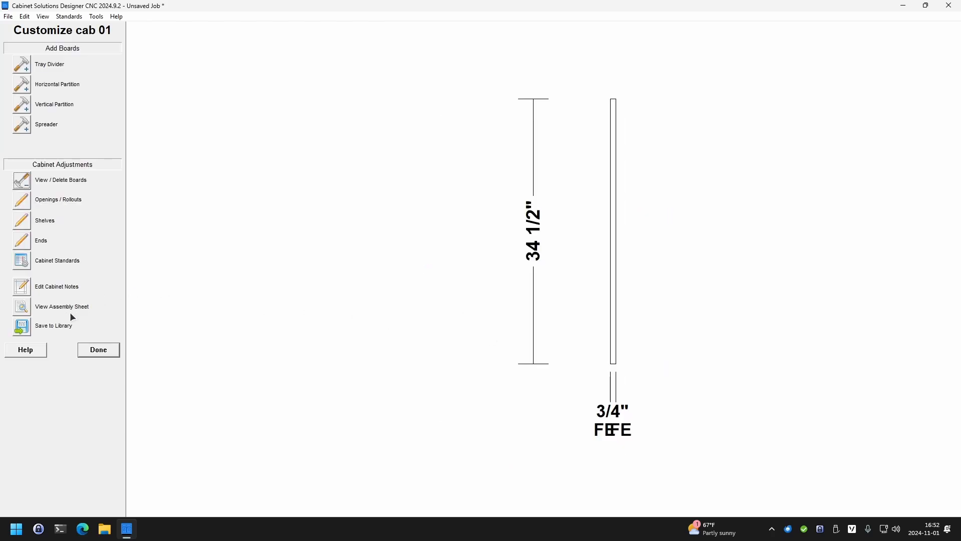
{"action": "left_click", "coordinate": [29, 331]}
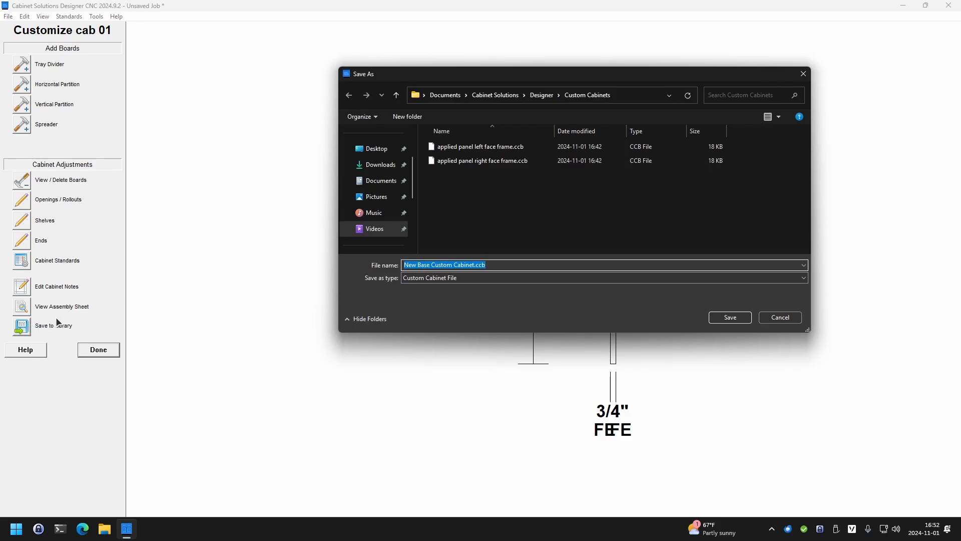
{"action": "type", "text": "ap"}
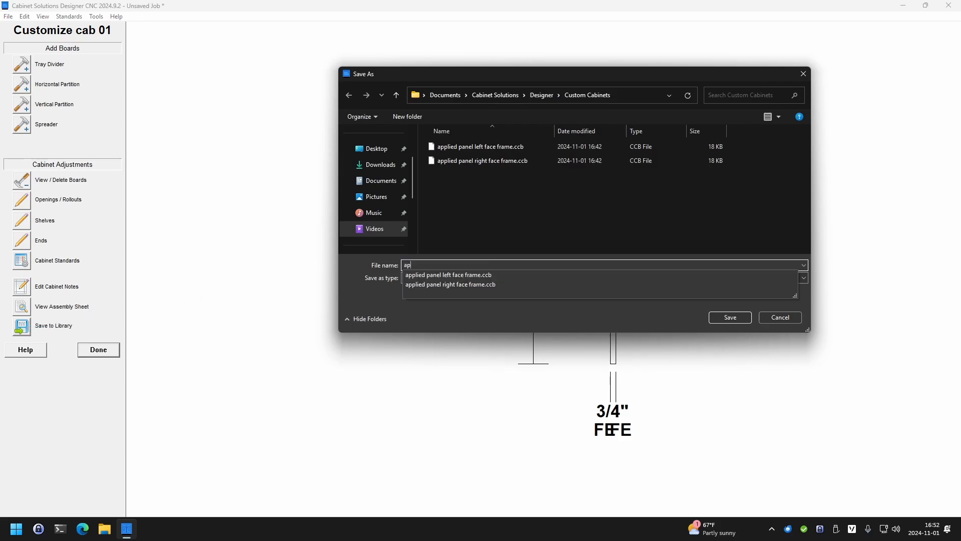
{"action": "type", "text": "plied panel euro"}
{"action": "key", "text": "Return"}
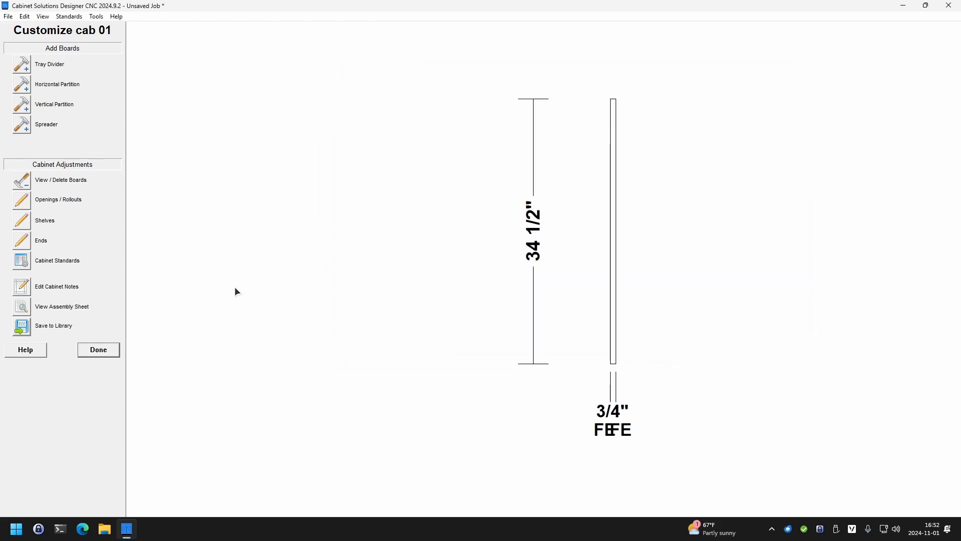